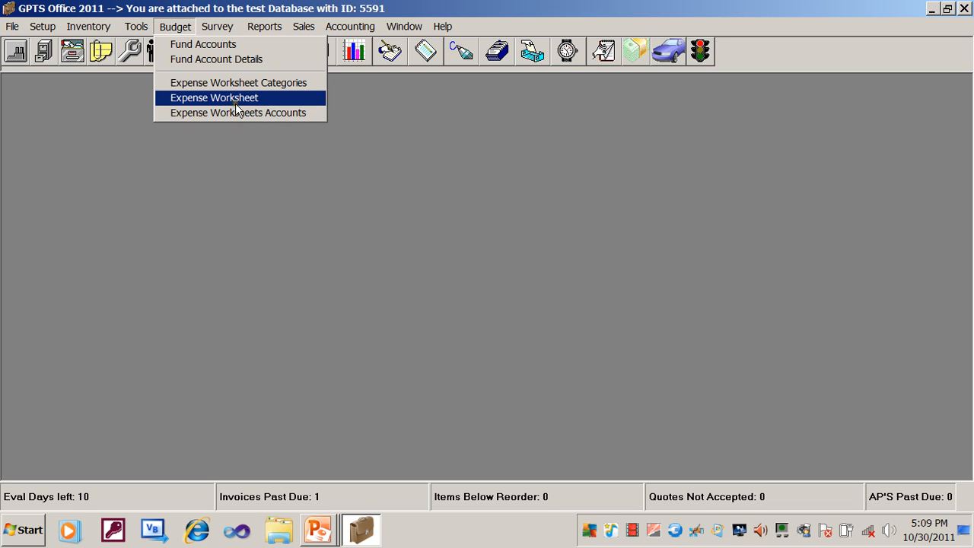
- Open the Expense Worksheet window and set the calendar to July 26, 2000
left_click(235, 99)
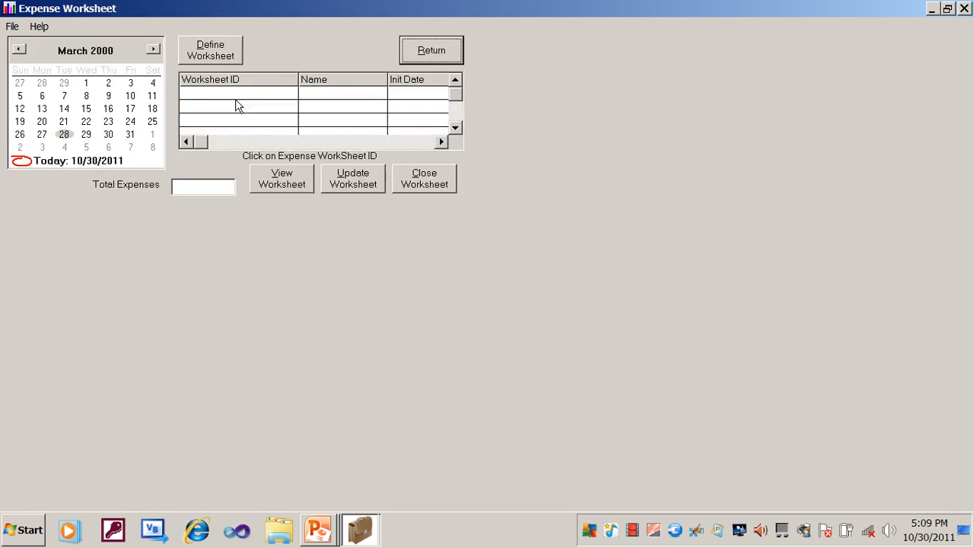
left_click(202, 314)
left_click(153, 49)
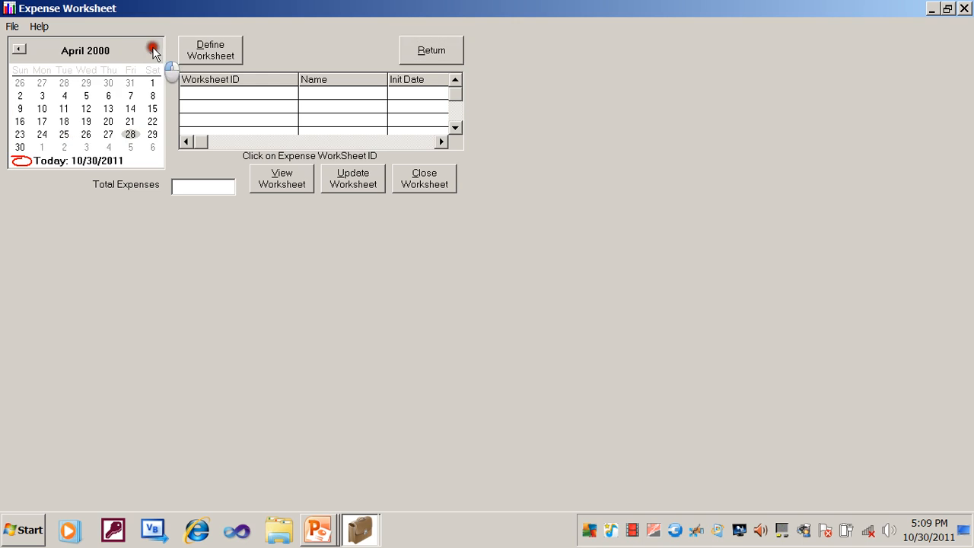
left_click(153, 49)
left_click(153, 49)
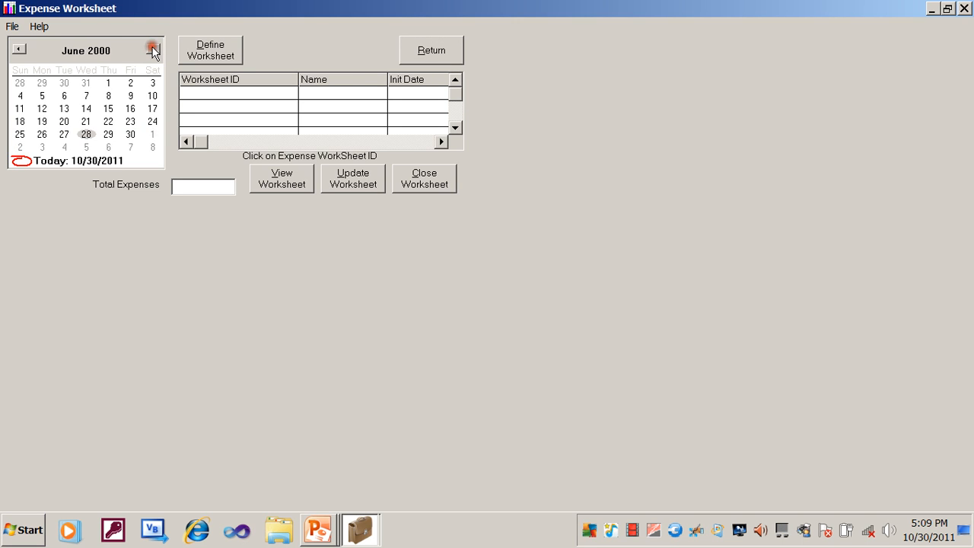
left_click(153, 50)
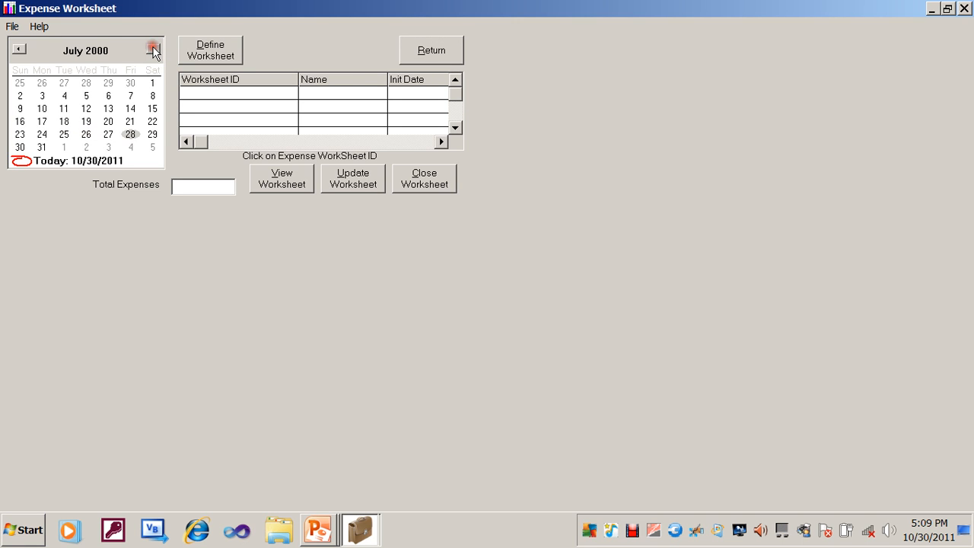
left_click(109, 138)
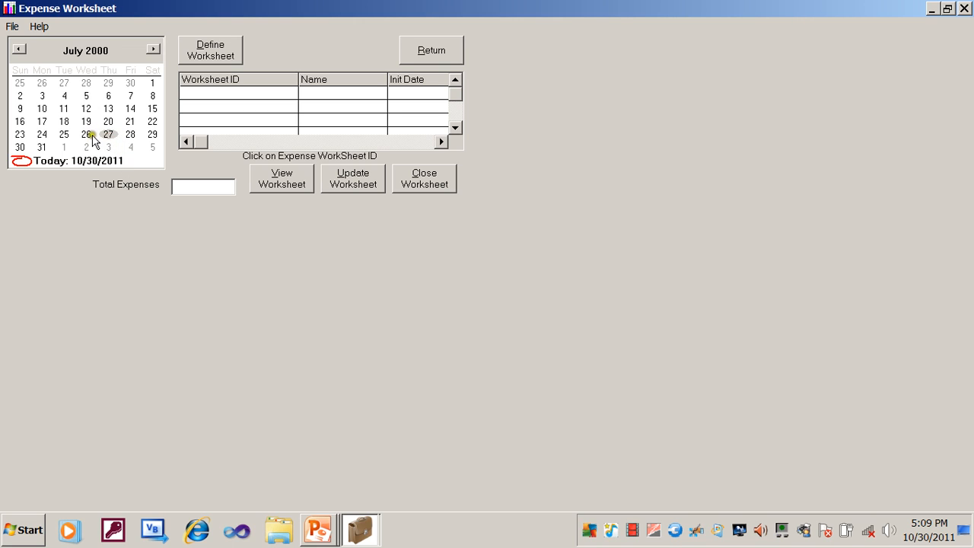
left_click(87, 136)
left_click(271, 92)
left_click(260, 295)
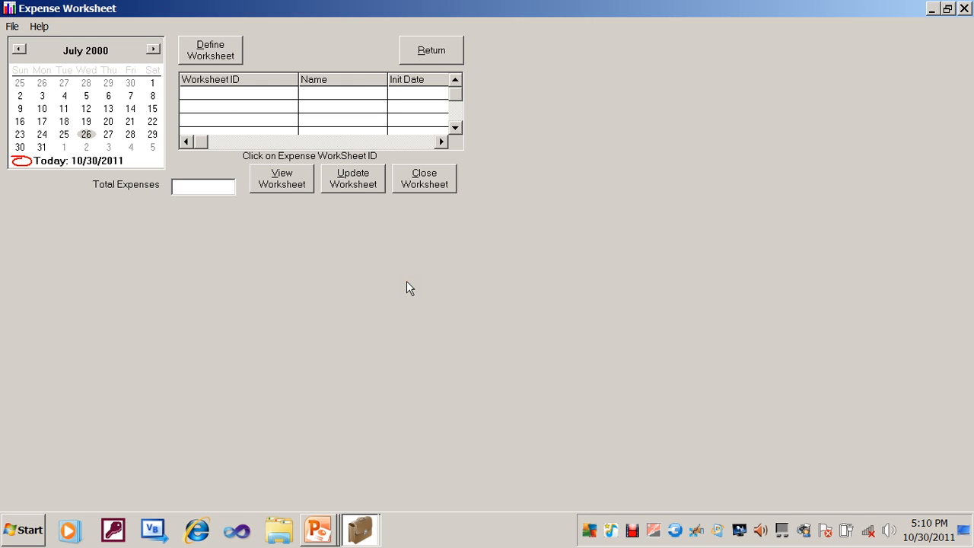
- Start defining a new worksheet with ID work1 and name Weekly Expenses
left_click(221, 55)
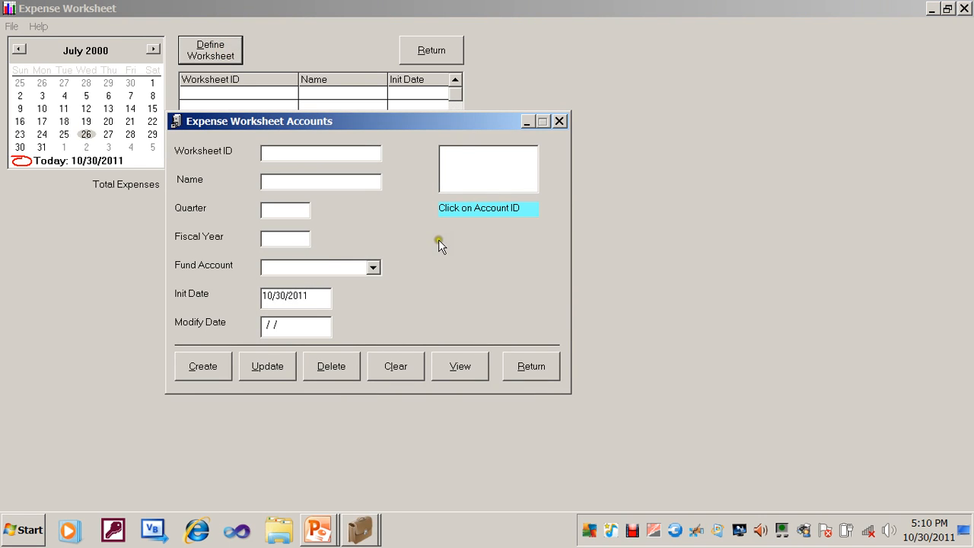
left_click(354, 150)
type("work1")
key("Tab")
type("Mo")
key("BackSpace")
key("BackSpace")
type("Weekly")
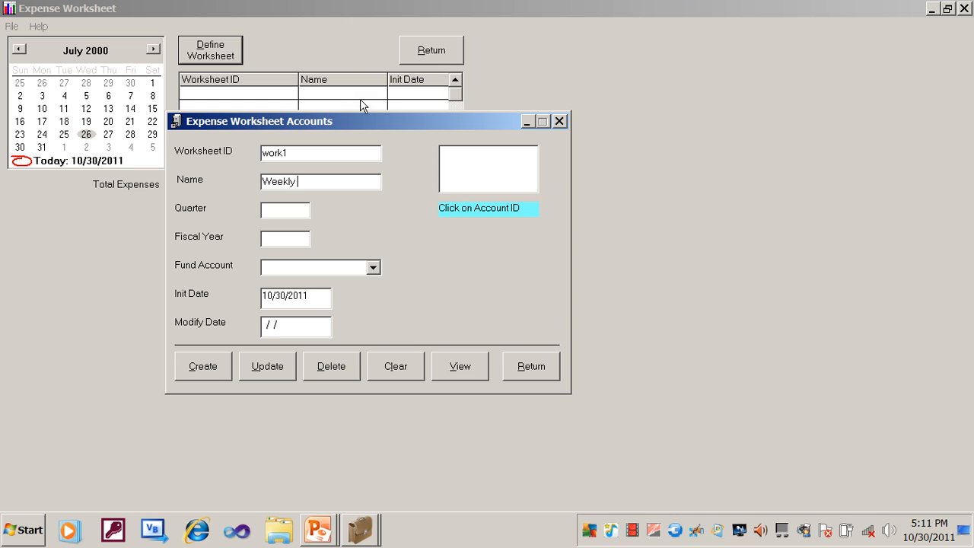
type(" Expenses")
- Set the worksheet's quarter to 3, fiscal year to 2011 and fund account to Checking One
left_click(278, 213)
type("3")
type("2011")
left_click(373, 268)
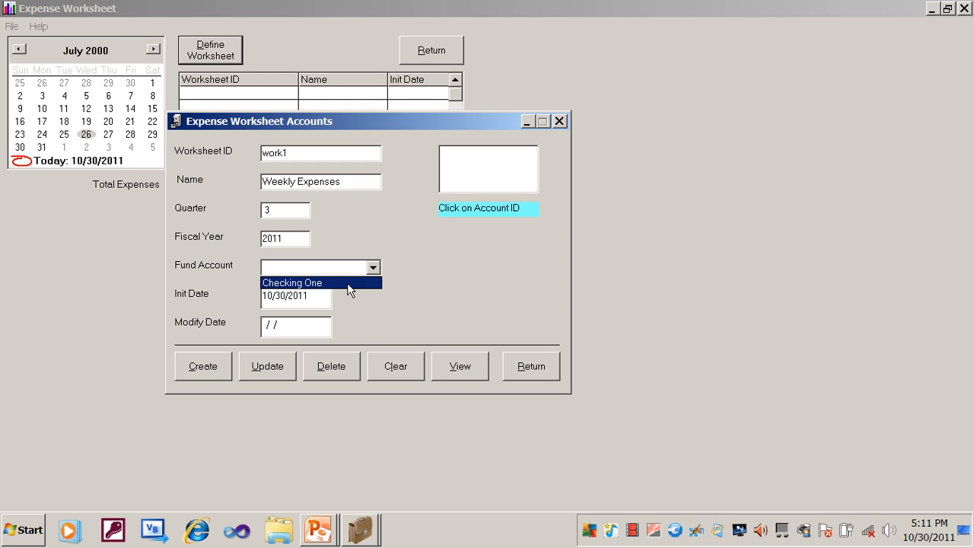
left_click(455, 288)
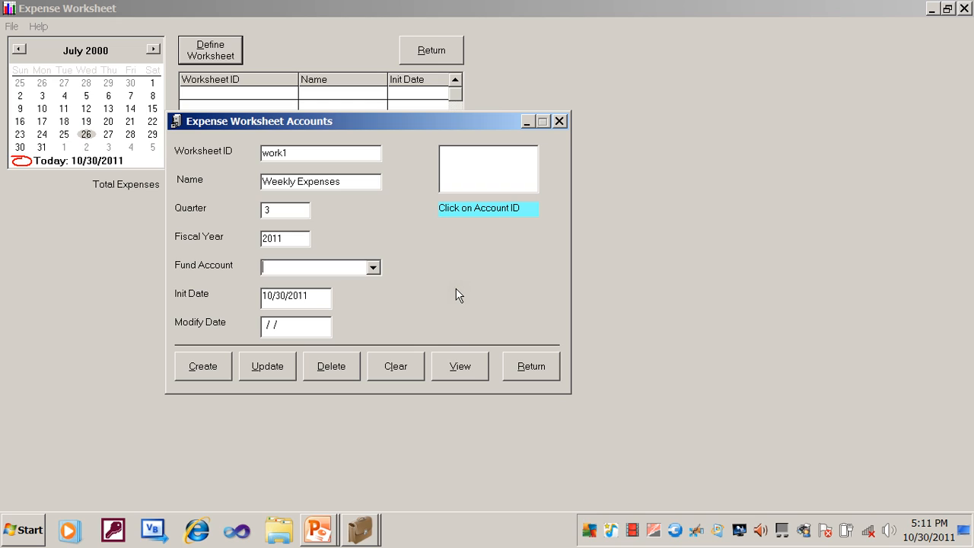
left_click(373, 267)
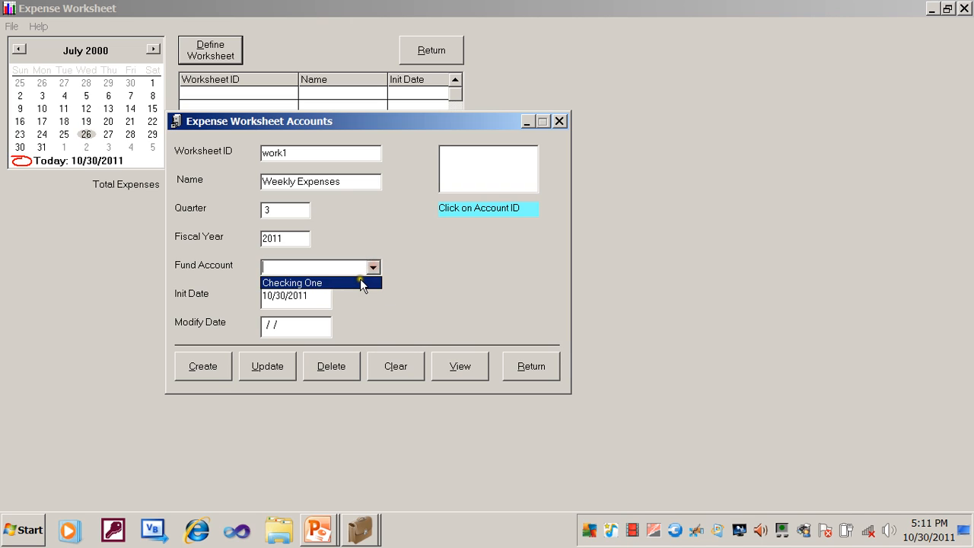
left_click(360, 282)
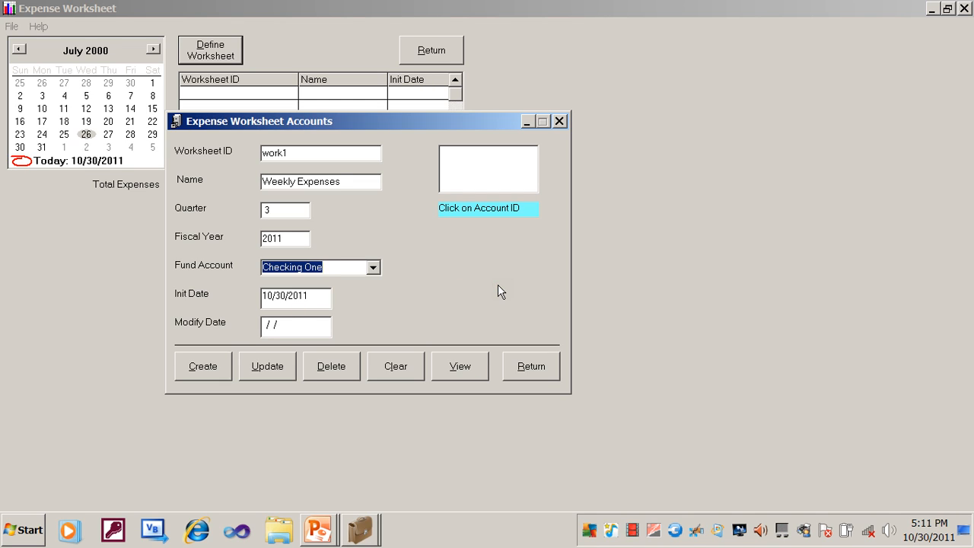
- Create the work1 worksheet and return to the Expense Worksheet window
left_click(206, 368)
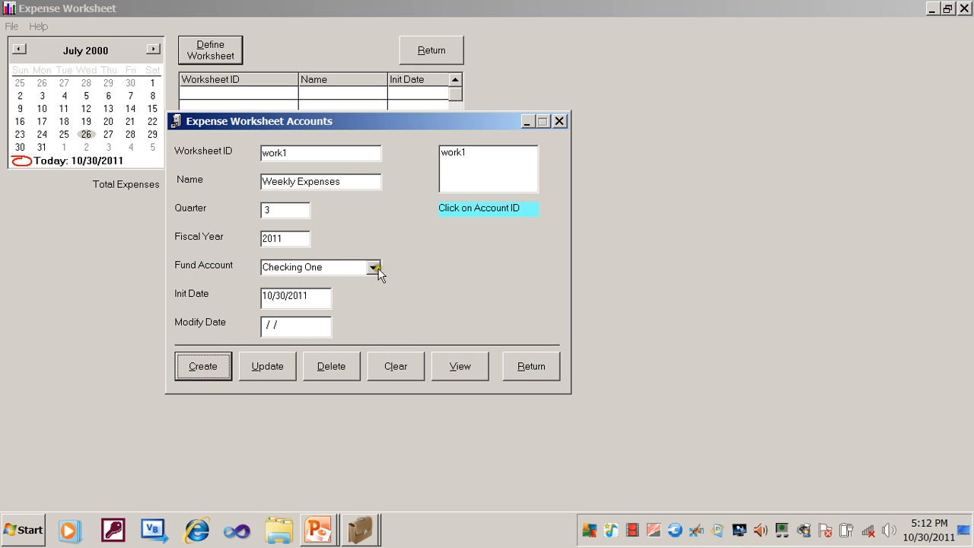
left_click(459, 155)
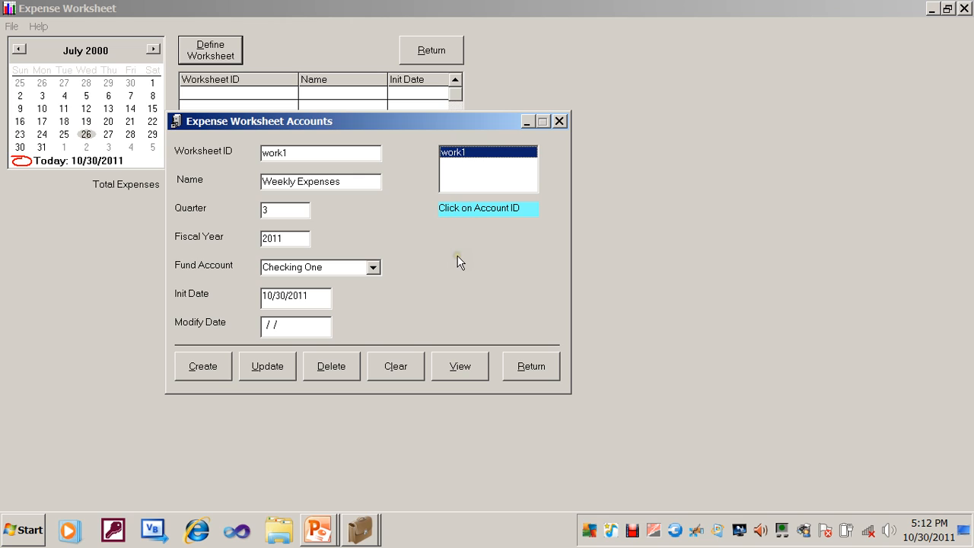
left_click(530, 366)
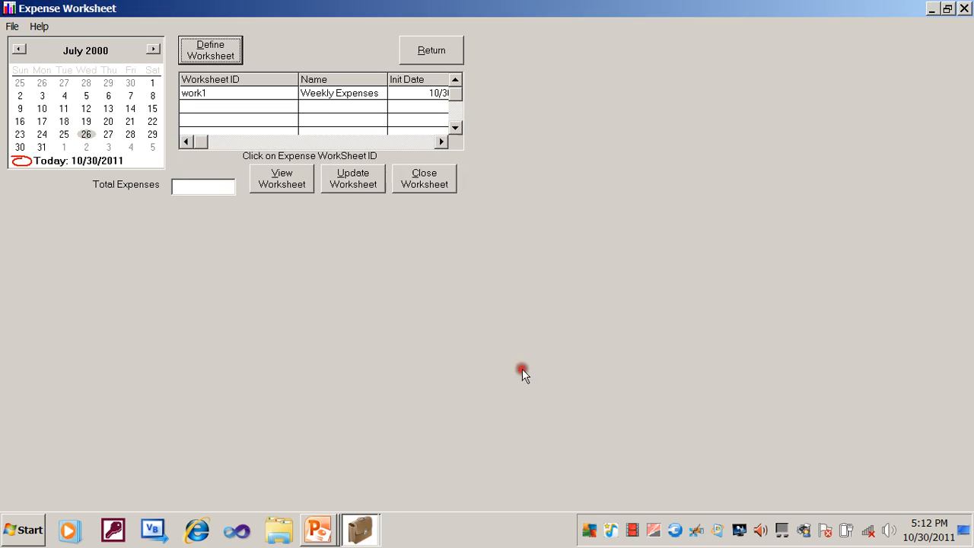
- Open the work1 worksheet and scroll through the worksheet list's columns
left_click(304, 95)
left_click(226, 94)
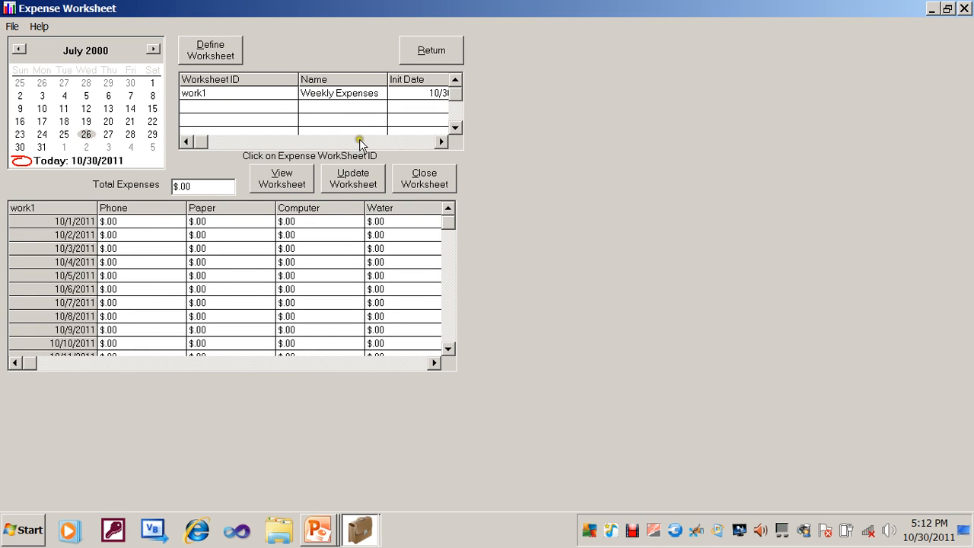
left_click(387, 143)
left_click(389, 143)
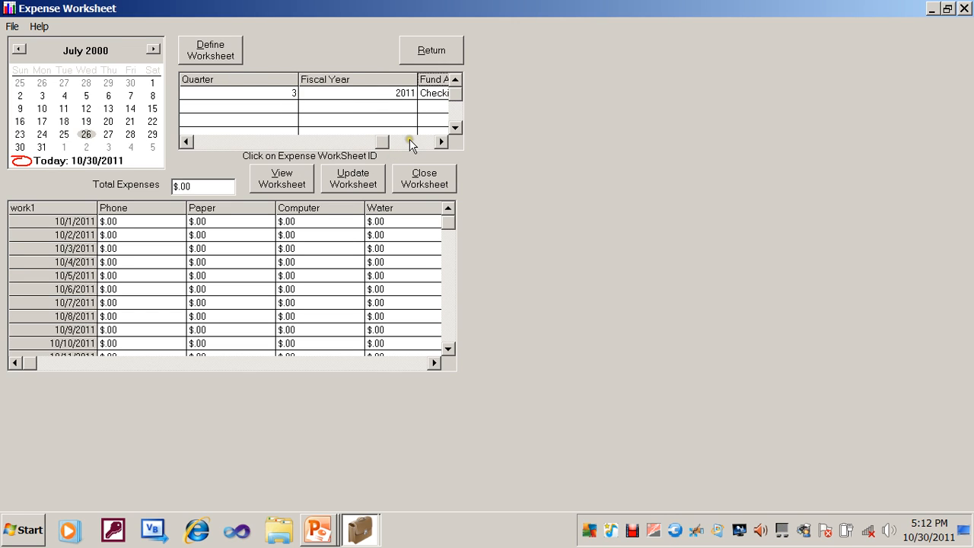
left_click(411, 143)
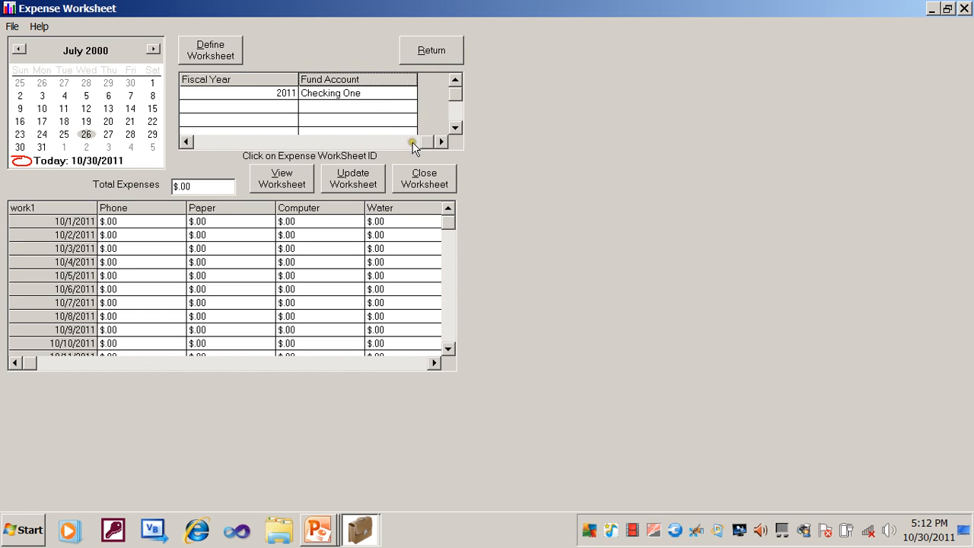
left_click(218, 136)
left_click(200, 144)
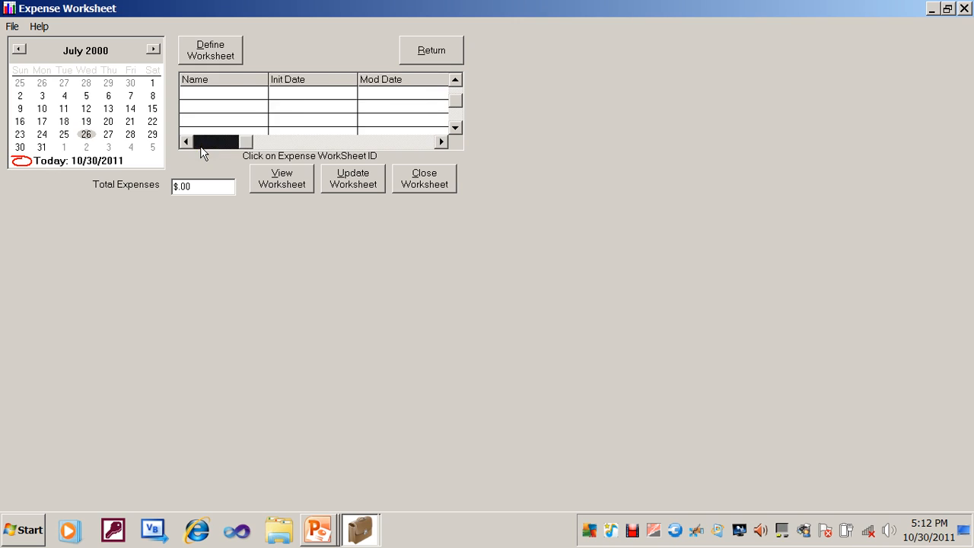
left_click(200, 145)
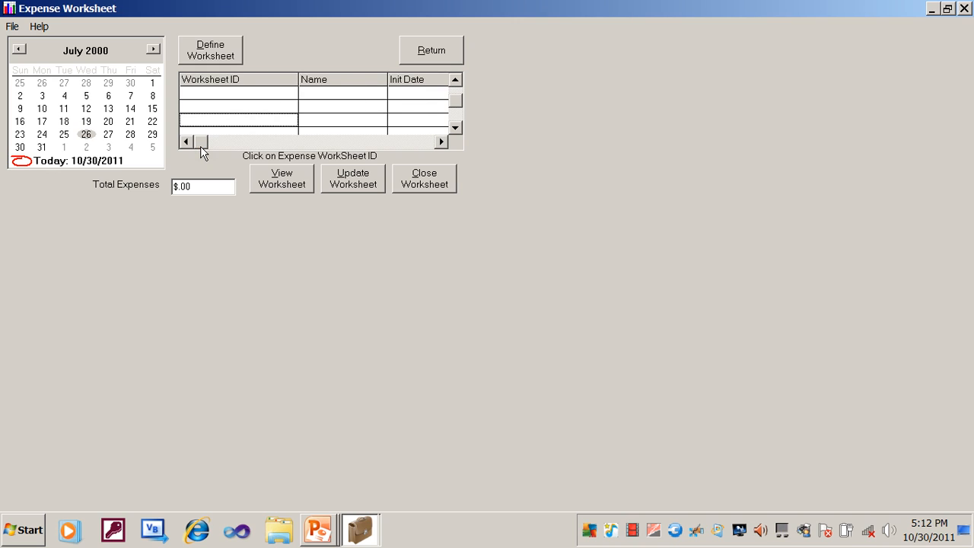
left_click(456, 81)
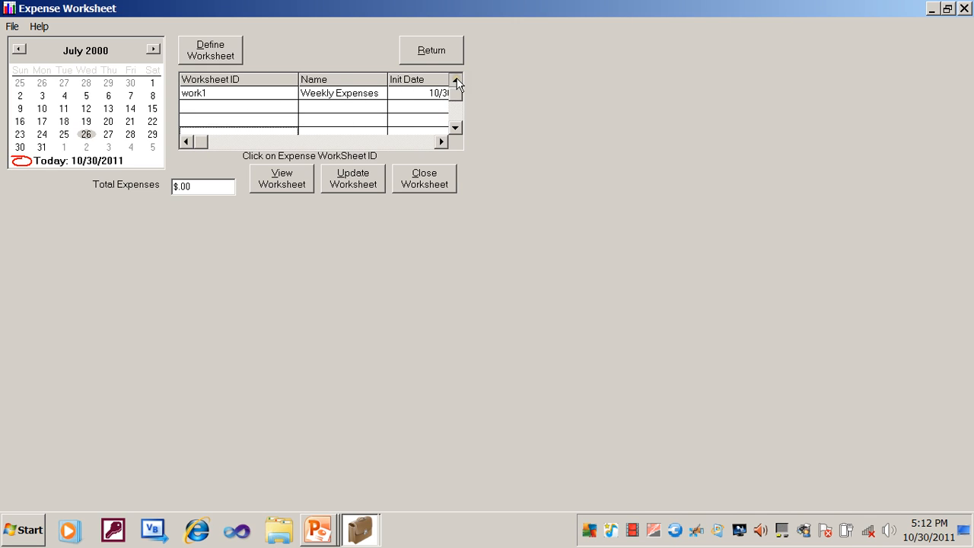
left_click(366, 93)
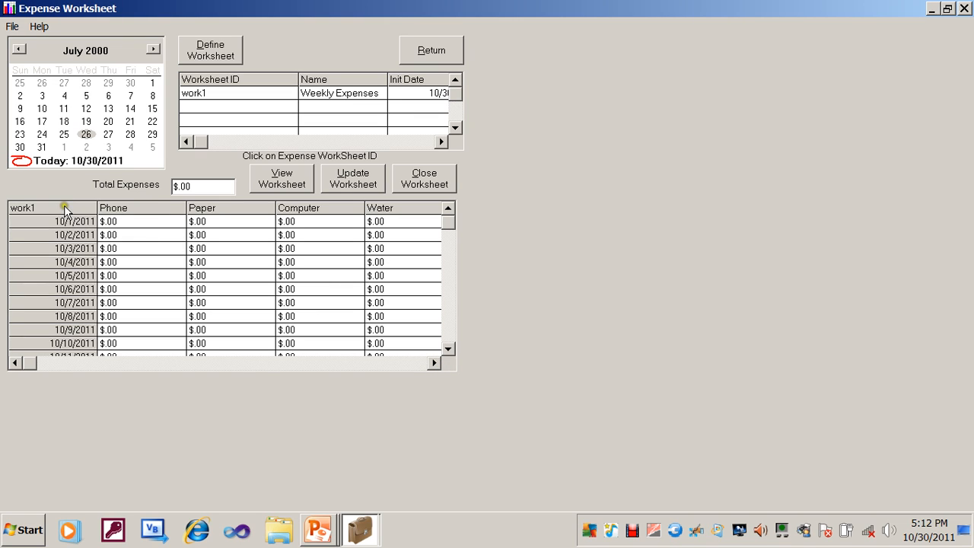
- Scroll down through the worksheet's daily date rows
left_click(453, 321)
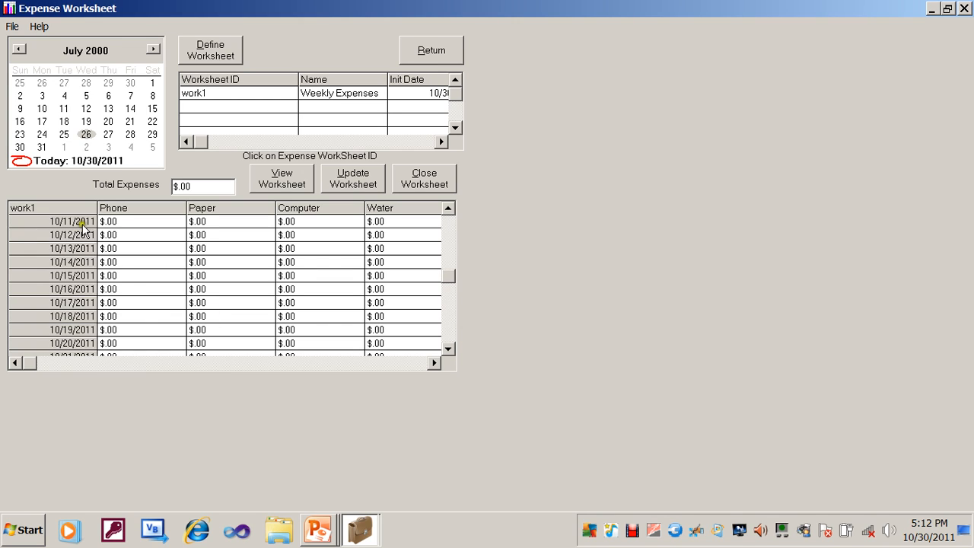
left_click(448, 349)
left_click(448, 349)
left_click(448, 348)
left_click(448, 348)
left_click(448, 348)
left_click(448, 349)
left_click(448, 348)
left_click(448, 348)
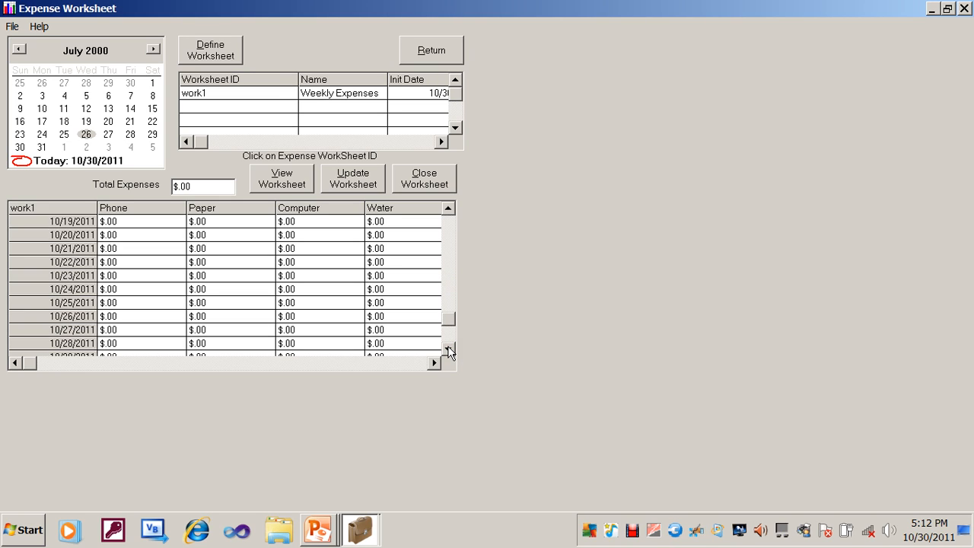
left_click(448, 349)
left_click(449, 348)
left_click(448, 348)
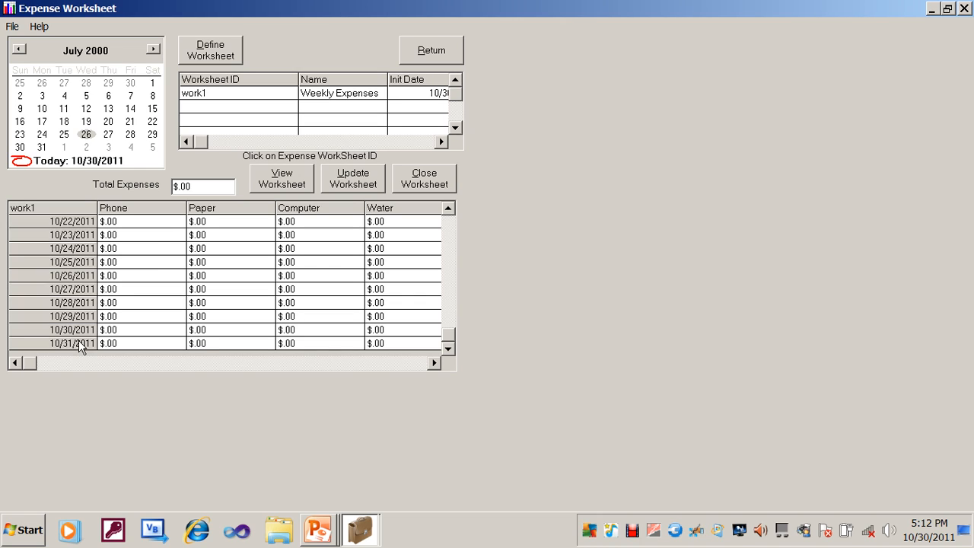
- Browse the worksheet's expense category columns across the grid
left_click(161, 220)
left_click(161, 211)
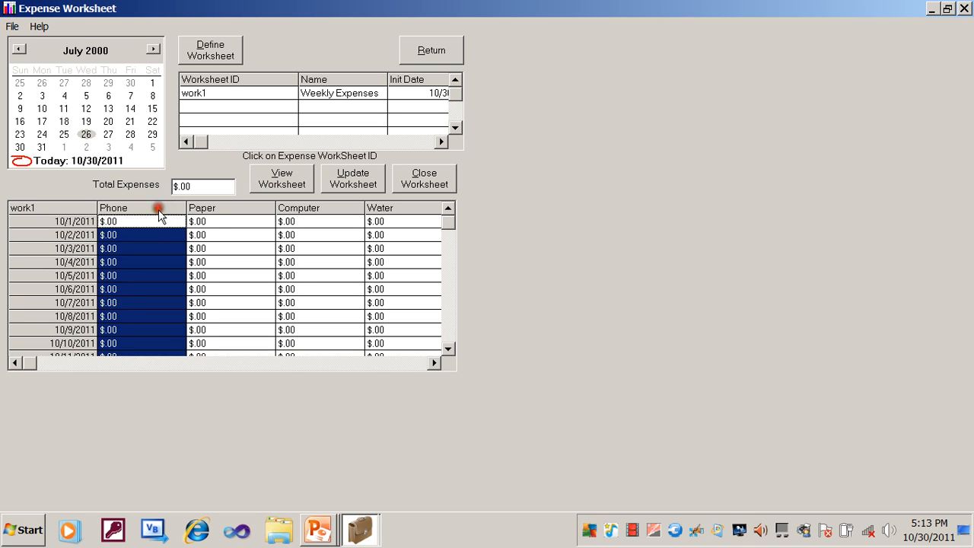
left_click(217, 210)
left_click(312, 209)
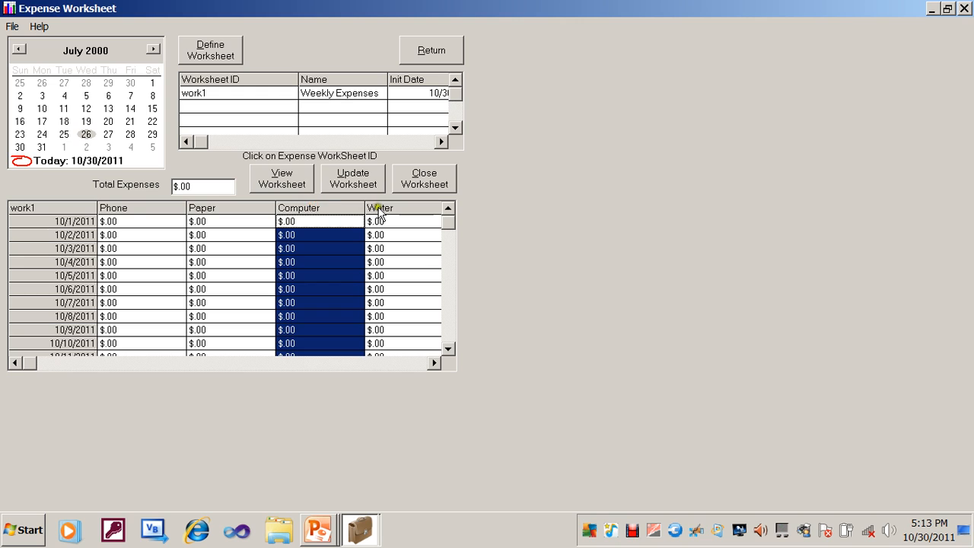
left_click(378, 208)
left_click(429, 360)
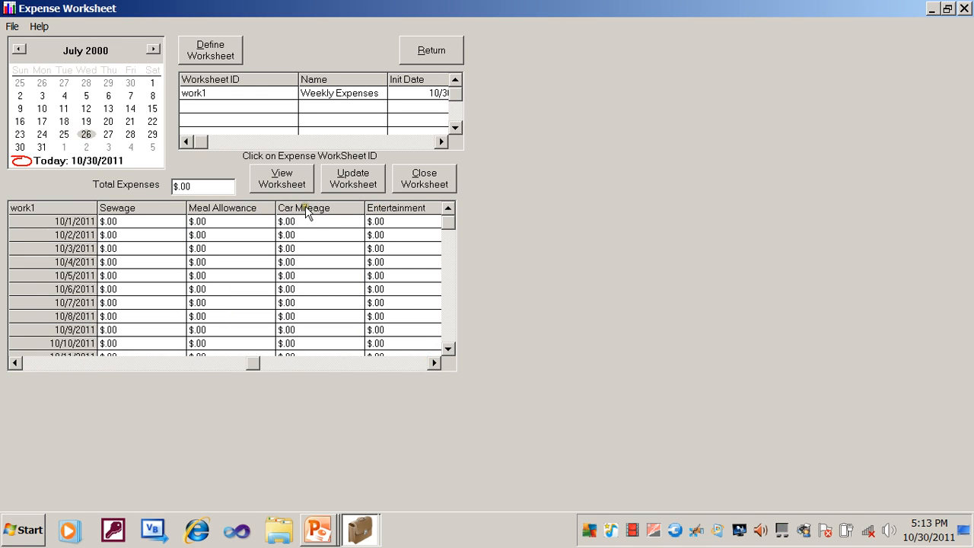
left_click(434, 363)
left_click(434, 363)
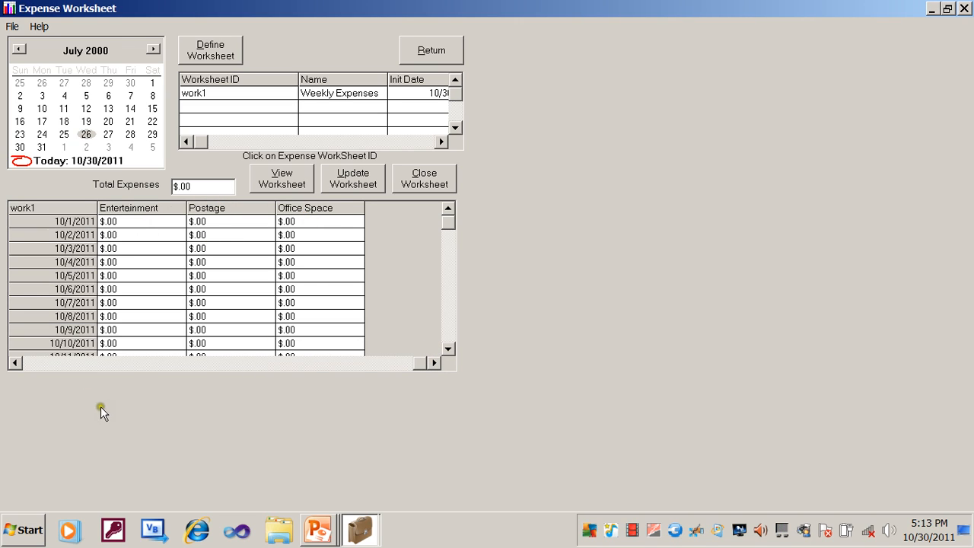
left_click(34, 363)
left_click(33, 363)
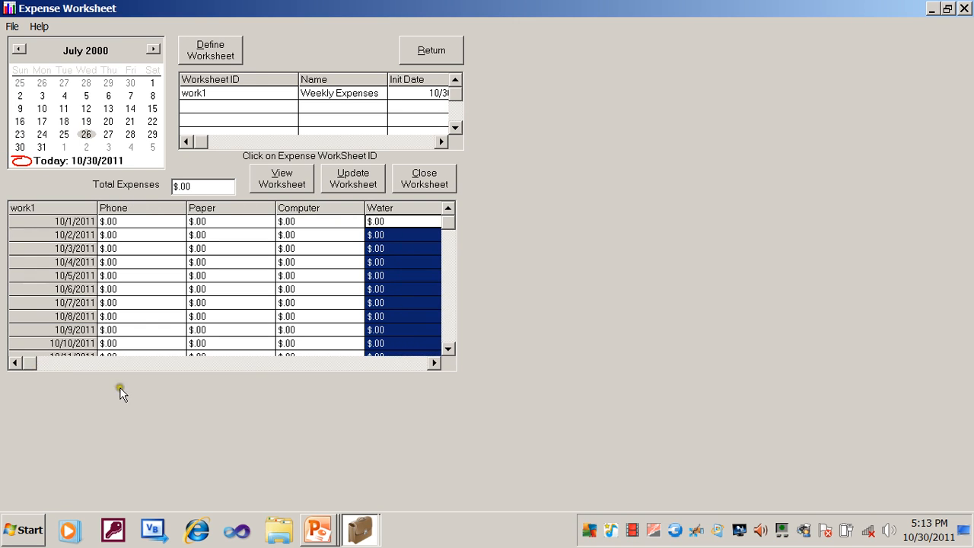
left_click_drag(119, 388, 256, 383)
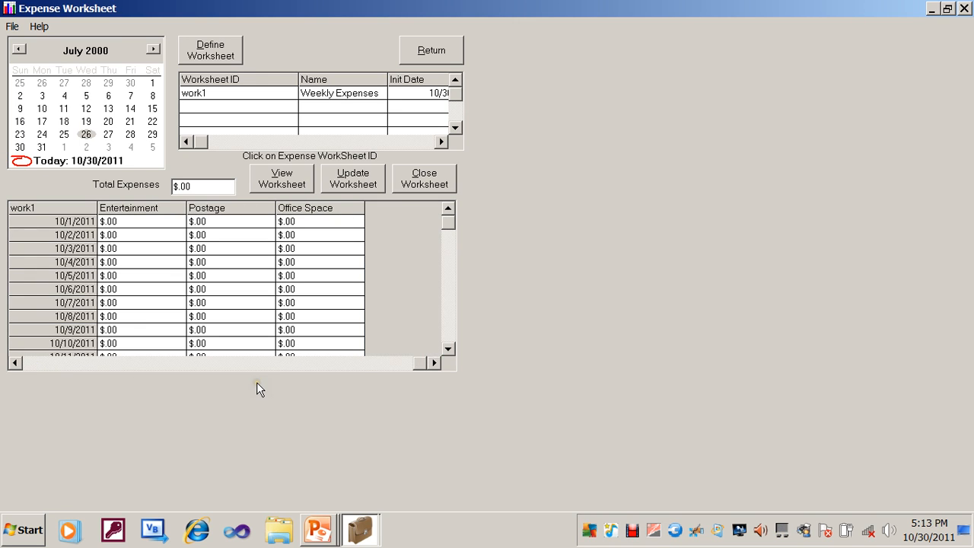
left_click(30, 364)
left_click(30, 364)
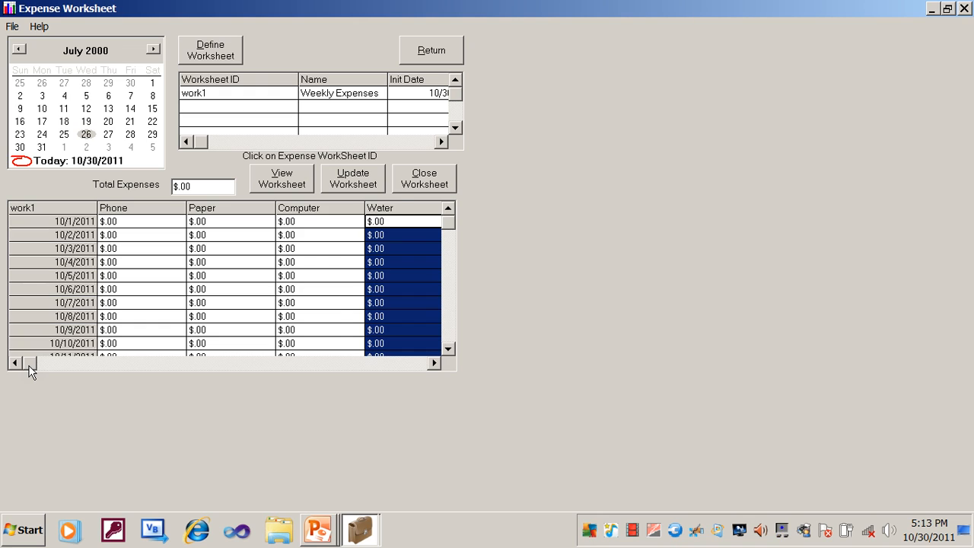
left_click(32, 367)
left_click(37, 366)
left_click(37, 366)
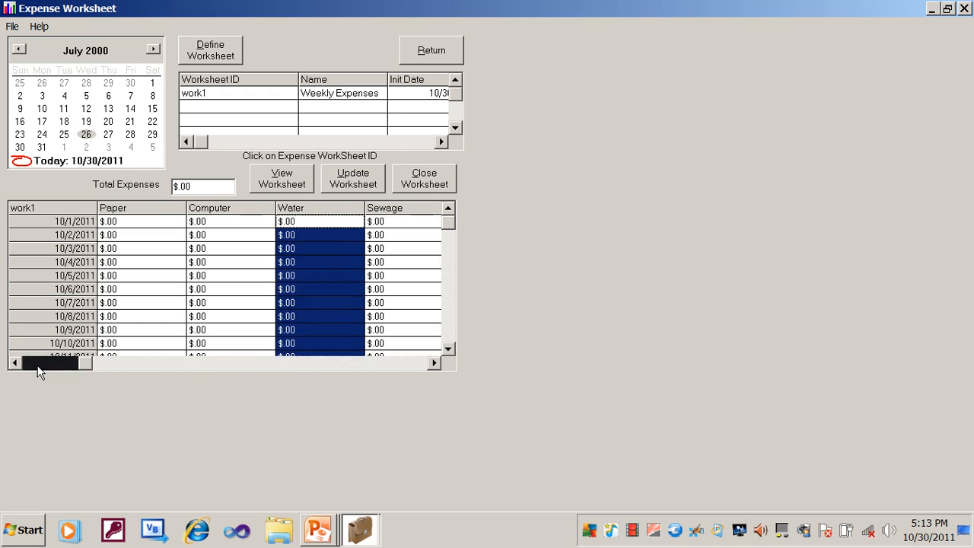
left_click(37, 366)
left_click(37, 366)
left_click(37, 366)
left_click(38, 366)
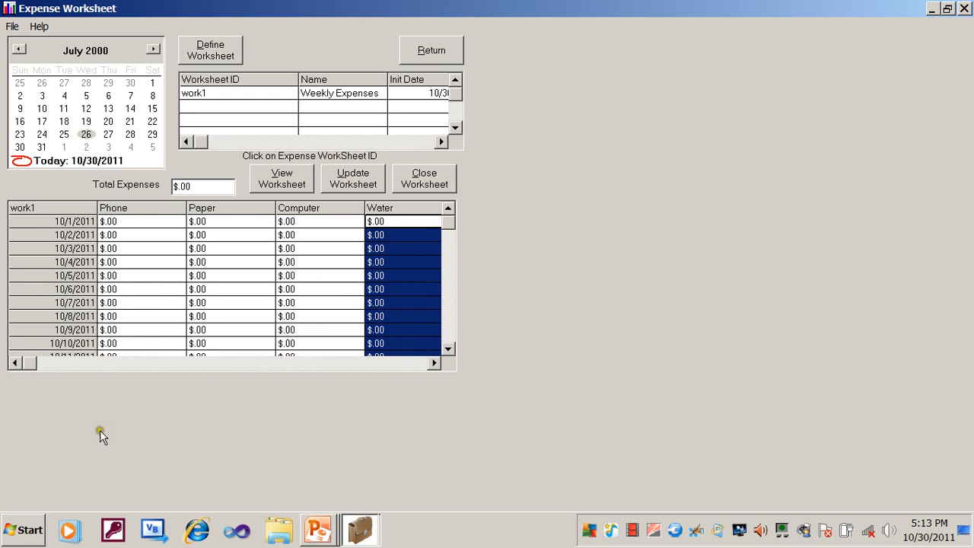
- Enter a Phone expense of 26 for 10/6/2011 in the work1 grid
left_click(30, 367)
double_click(129, 291)
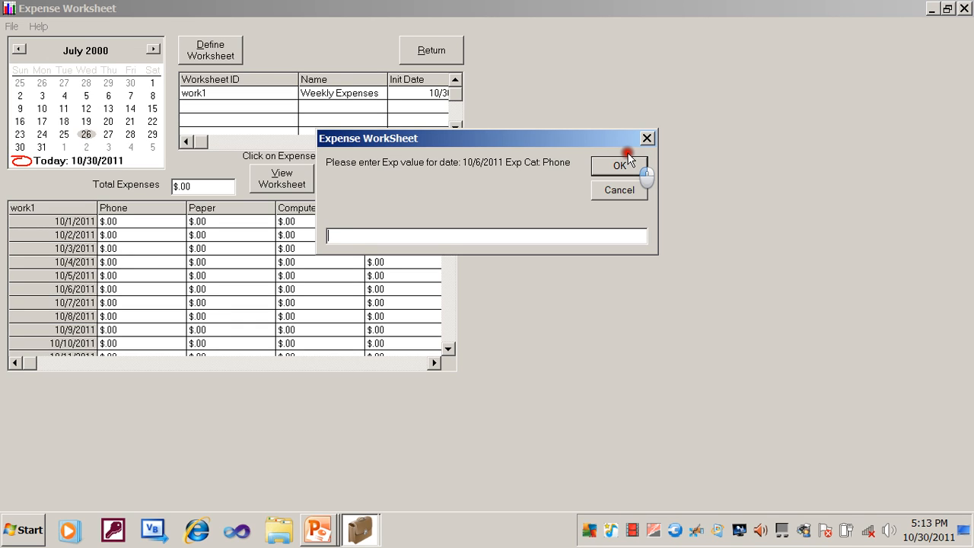
type("26.")
left_click(621, 165)
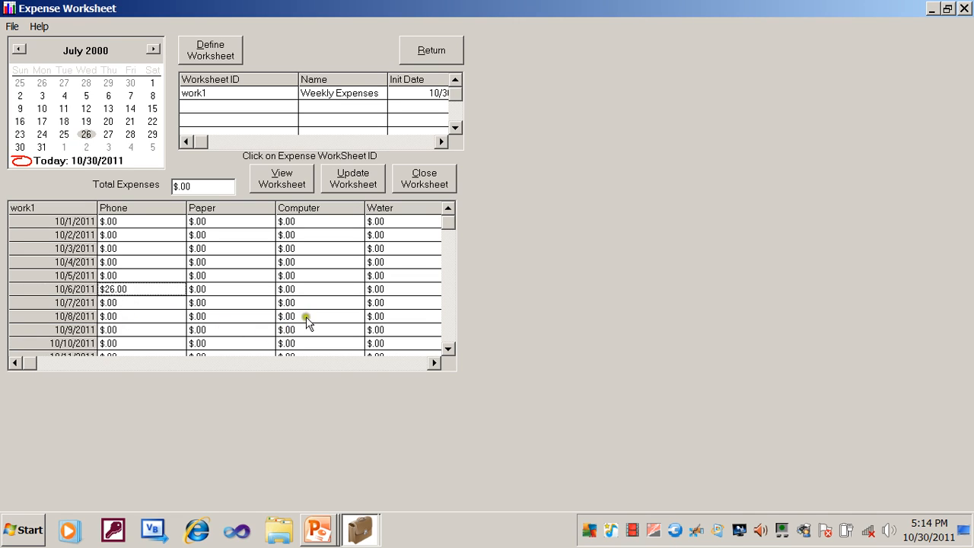
- Enter a Paper expense of 15 for 10/8/2011
double_click(237, 315)
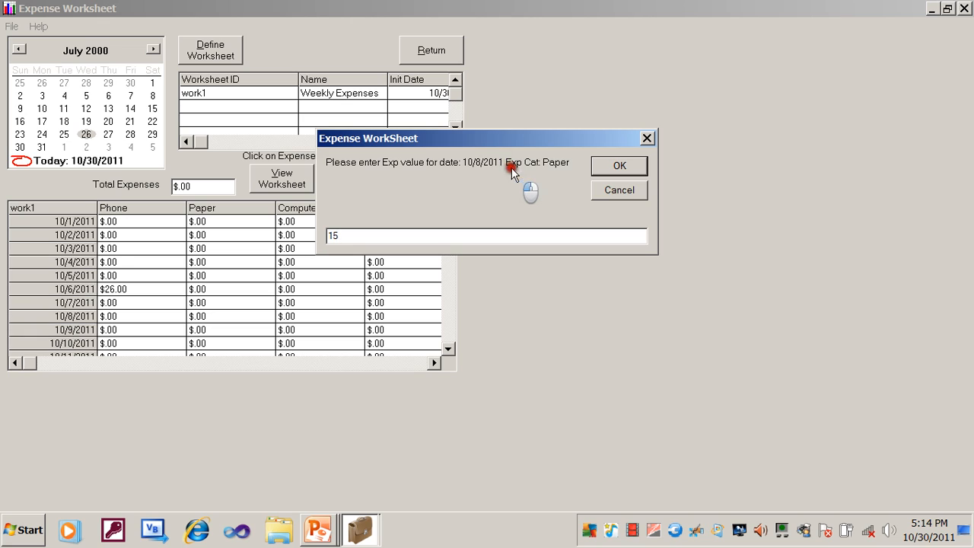
left_click(602, 167)
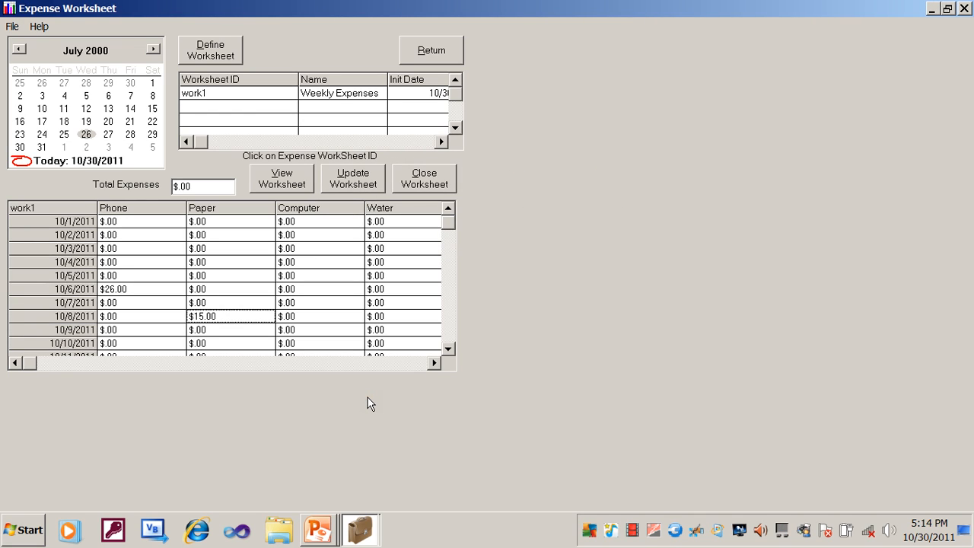
- Enter a Water expense of 100 for 10/10/2011
left_click(397, 344)
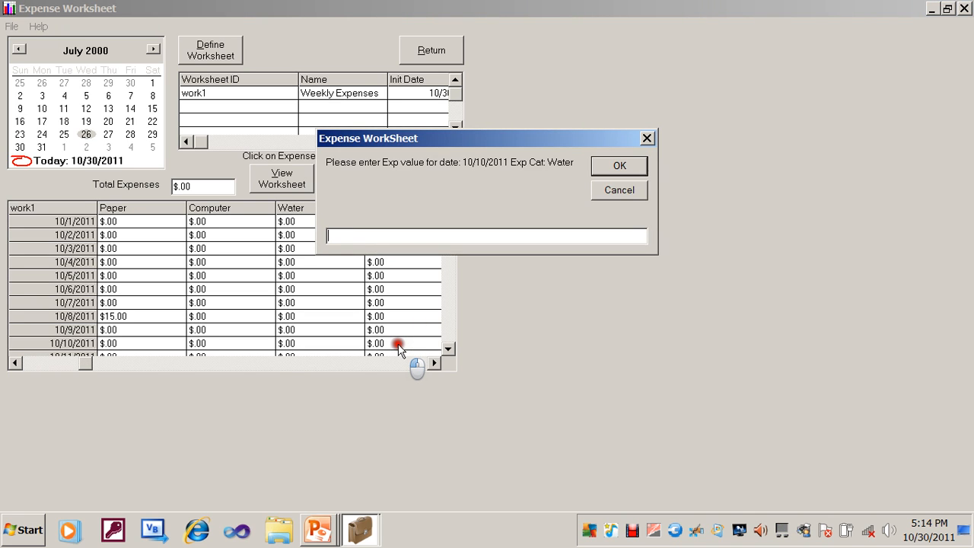
type("100")
left_click(624, 173)
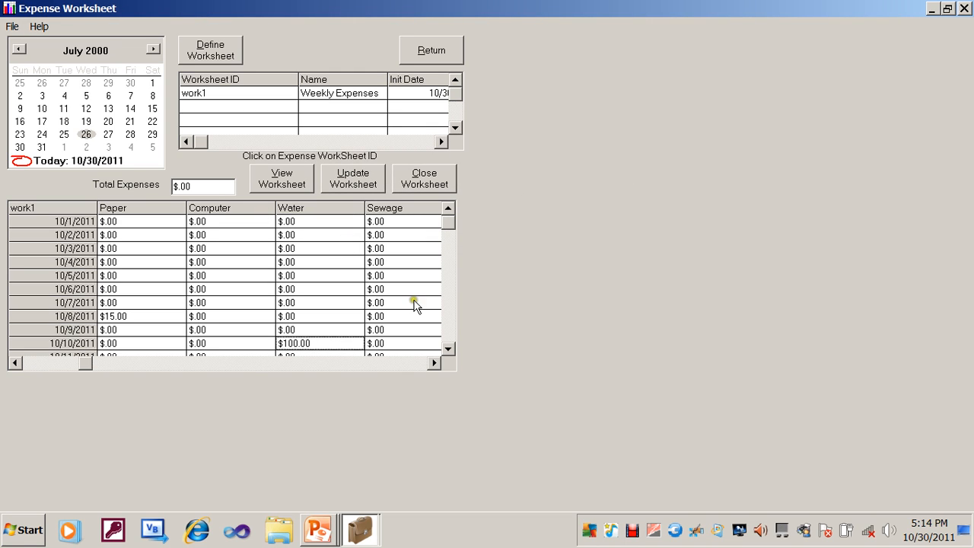
- Update the worksheet and post its expenses to the Checking One fund account
left_click(351, 182)
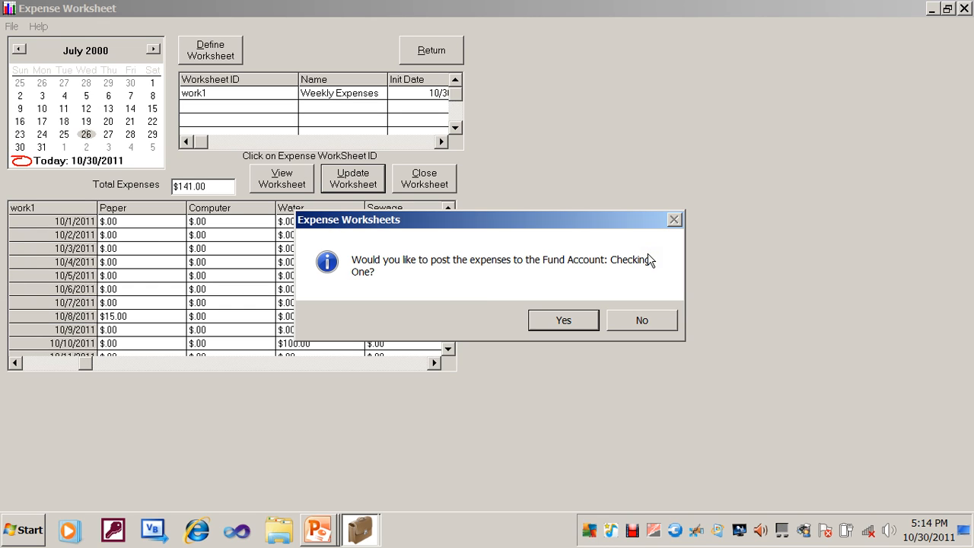
left_click(567, 320)
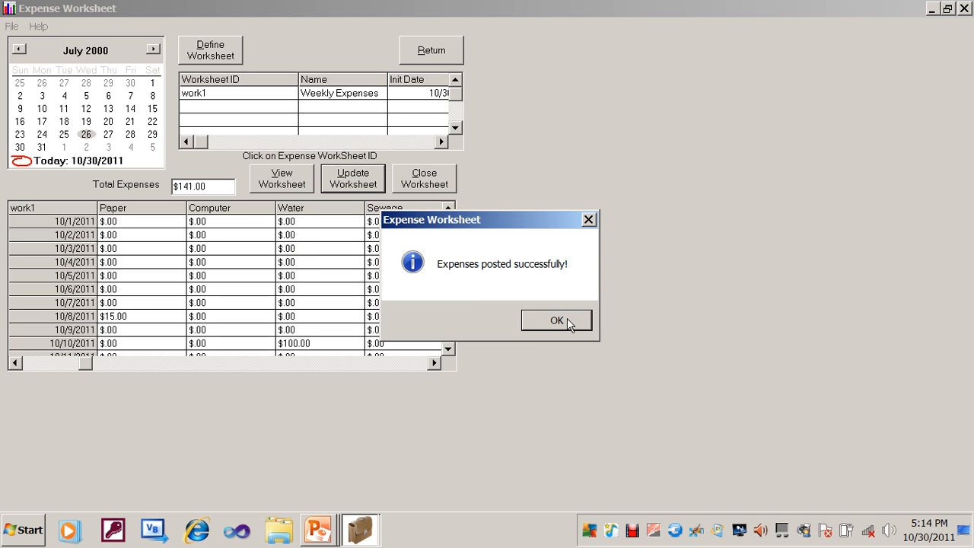
left_click(567, 321)
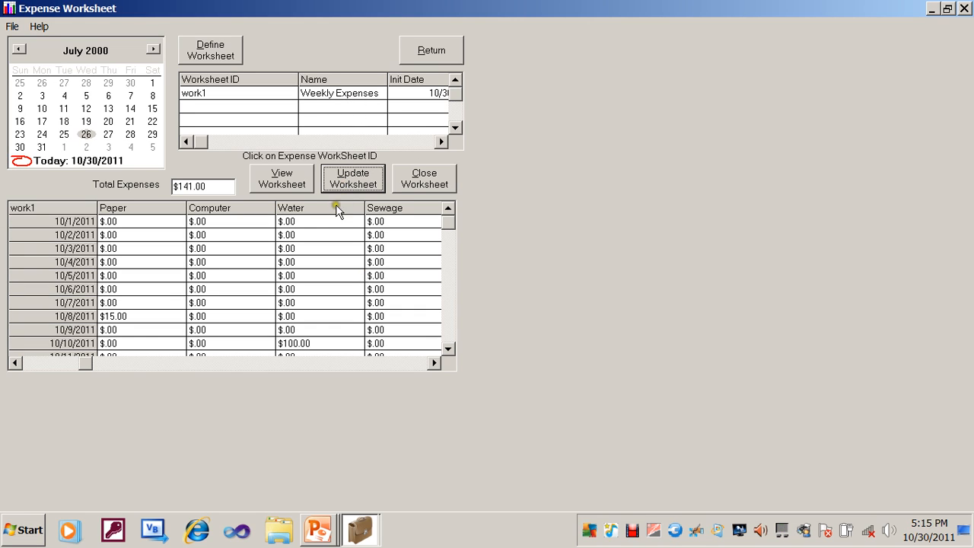
- Change the Paper expense for 10/8/2011 to 12
left_click(150, 318)
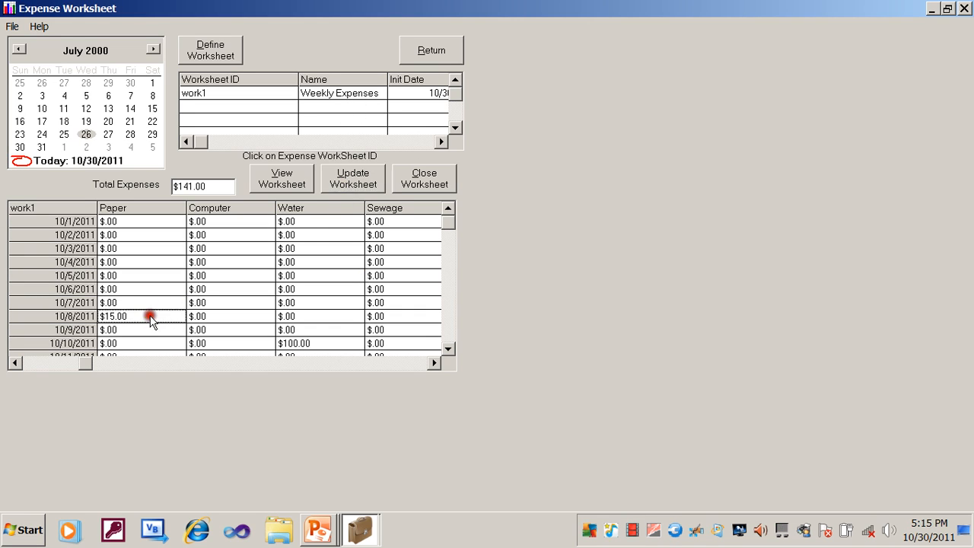
type("12")
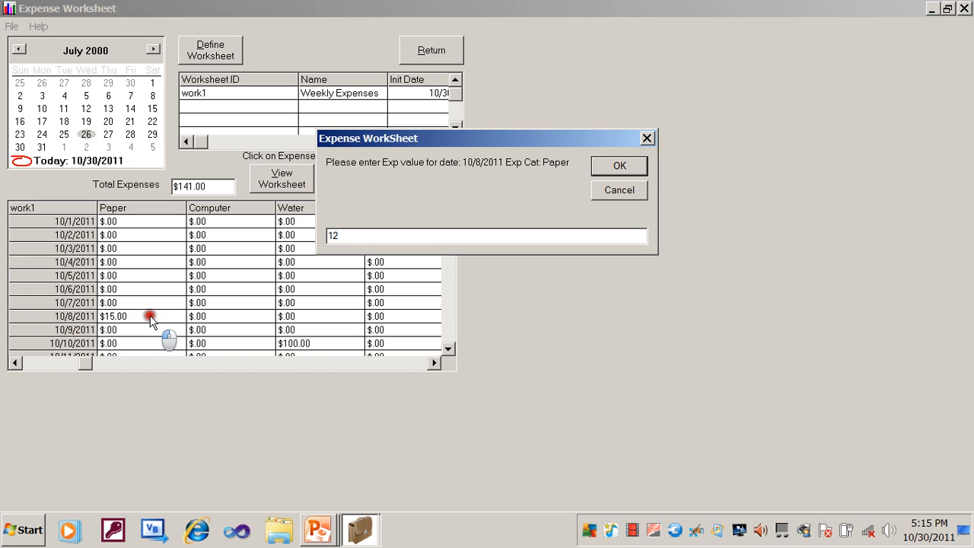
left_click(614, 167)
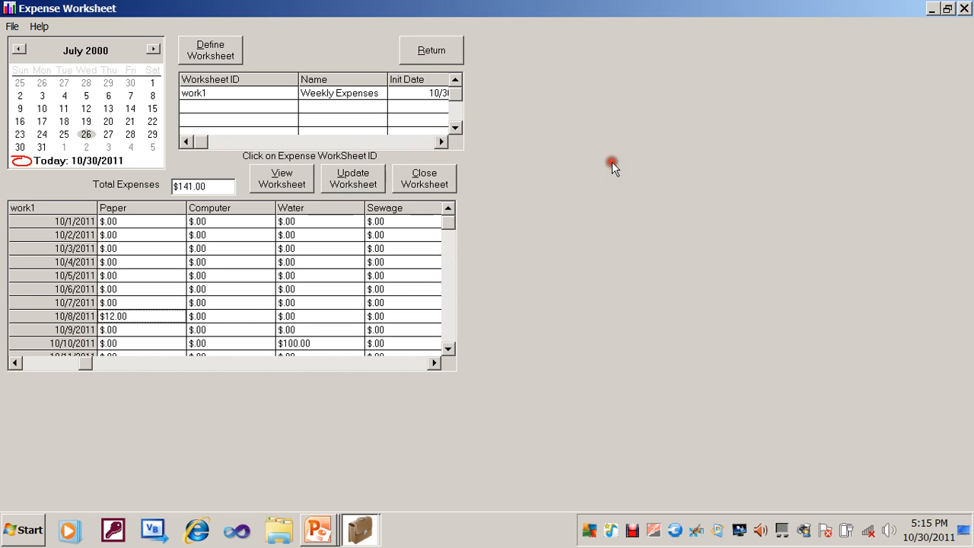
- Post the updated expenses to the Checking One fund account and close the worksheet
left_click(354, 186)
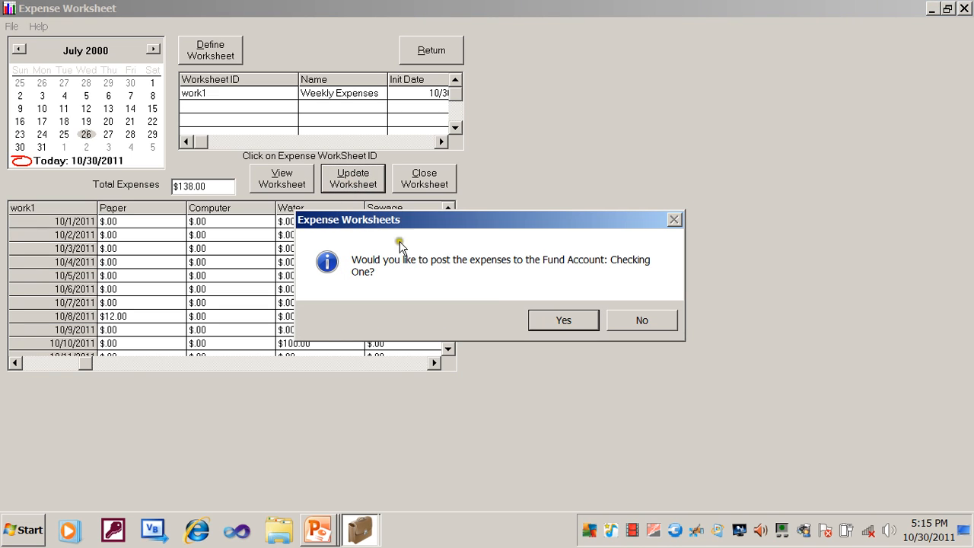
left_click(550, 320)
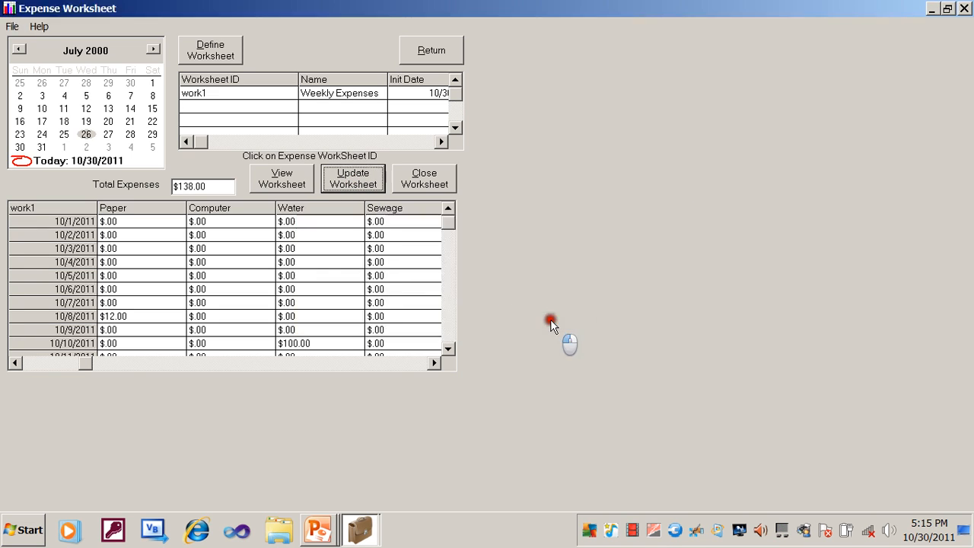
left_click(552, 321)
left_click(424, 179)
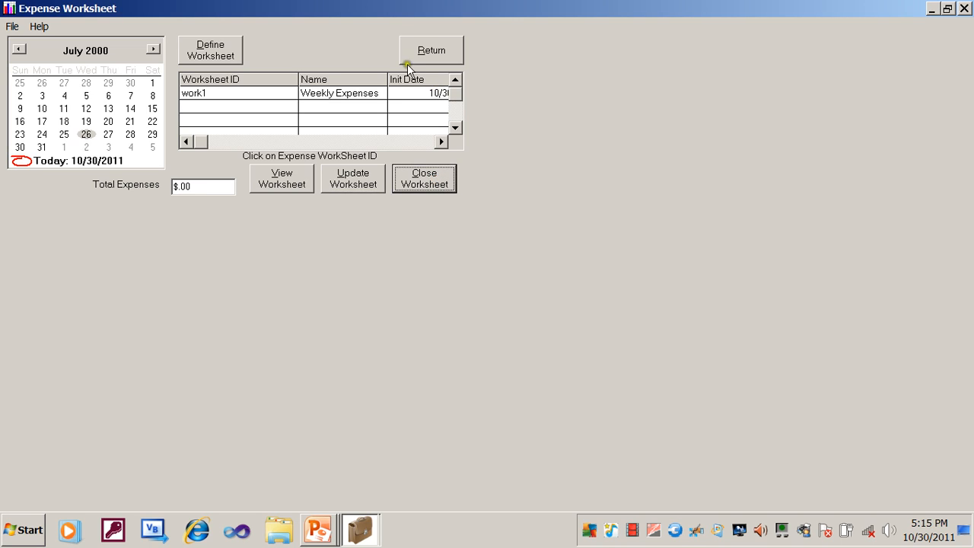
- Define a new worksheet work2 named Weekly Expenses1 on the Checking One fund account, based on work1's settings
left_click(216, 55)
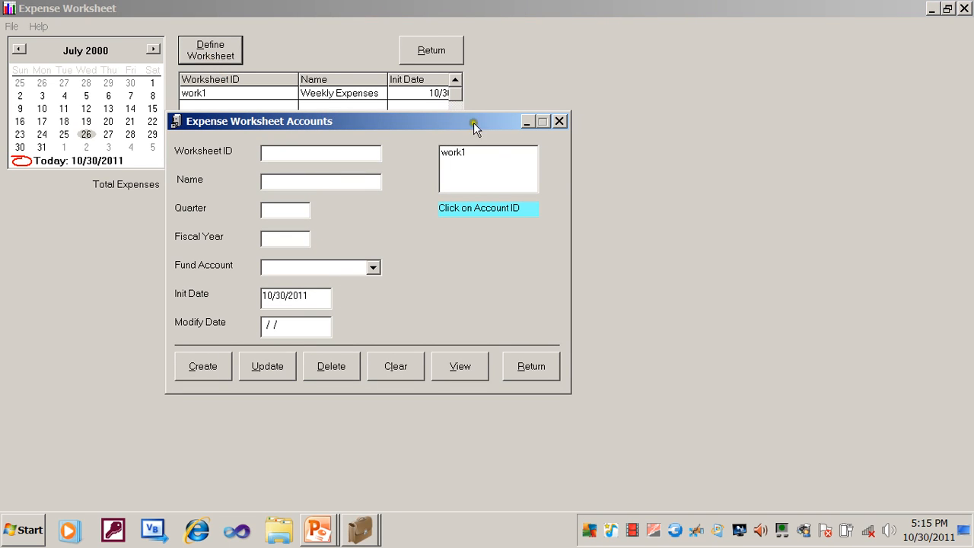
left_click(458, 154)
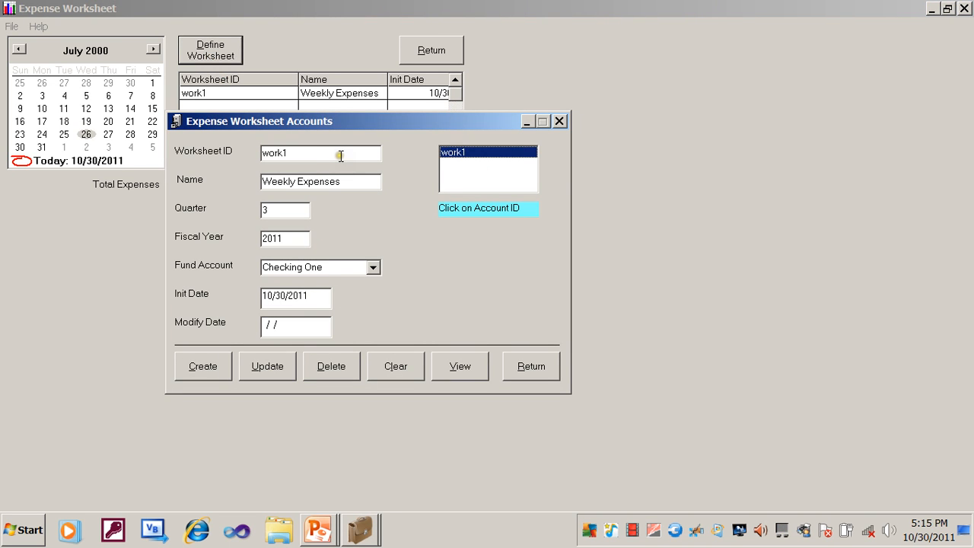
left_click(340, 156)
key("BackSpace")
type("2")
left_click(347, 183)
type("1")
left_click(372, 269)
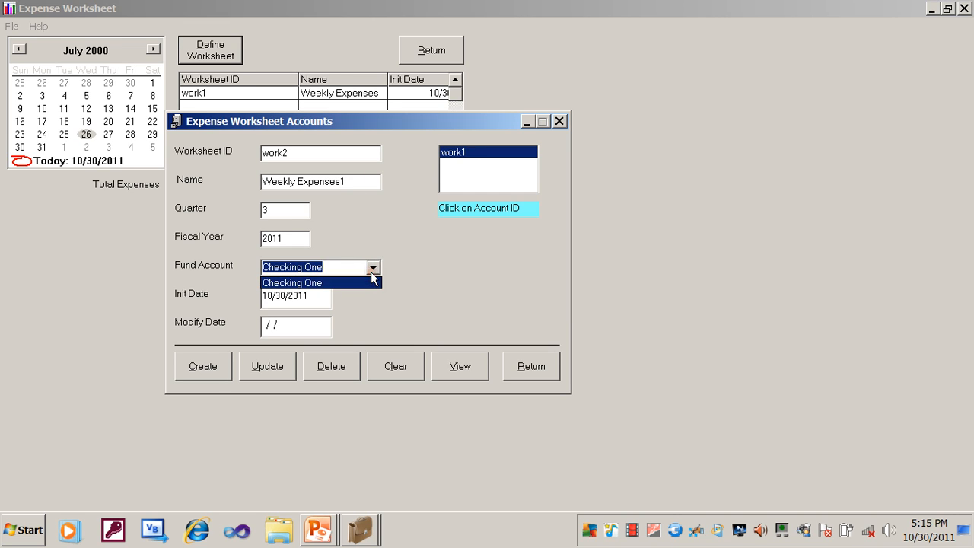
left_click(371, 280)
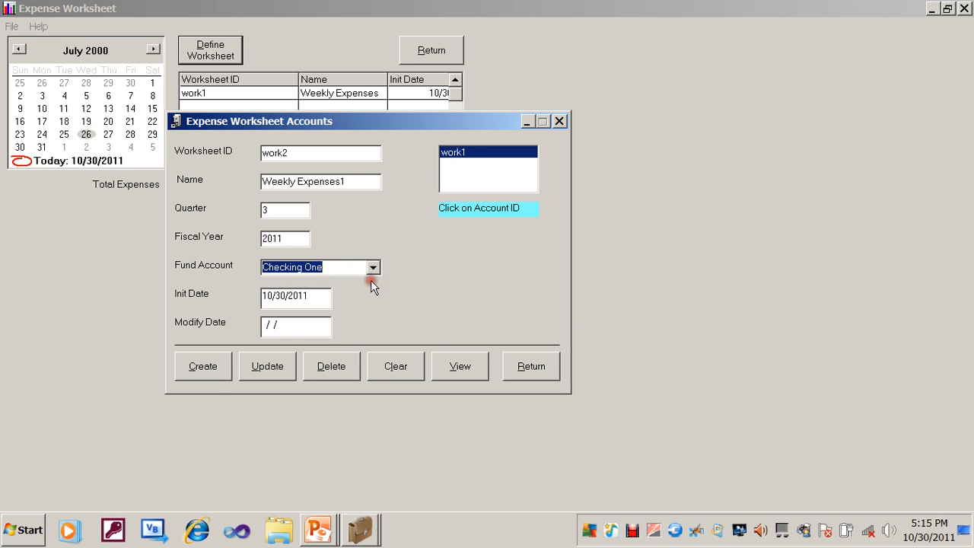
left_click(206, 368)
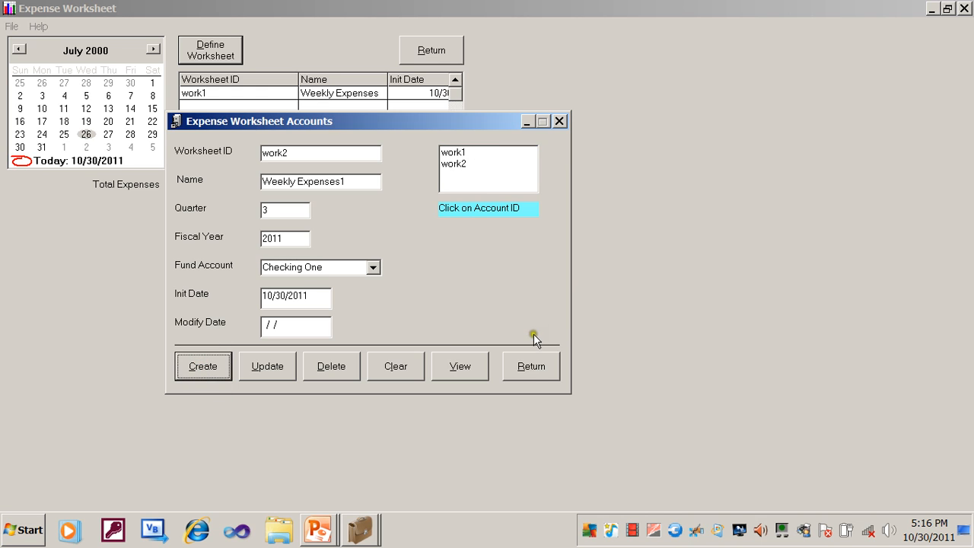
left_click(530, 366)
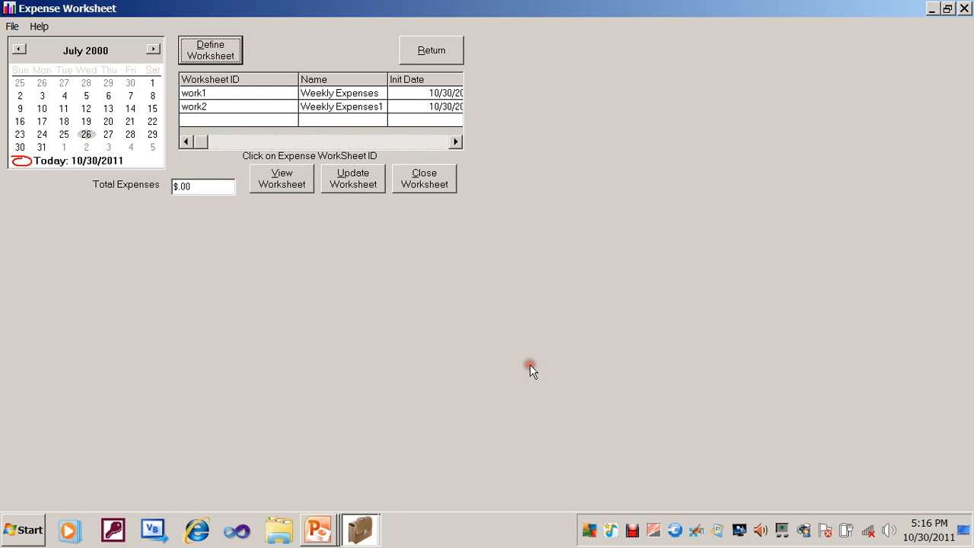
- Open the Weekly Expenses1 worksheet report, view it at 75% zoom, and close it
left_click(320, 110)
left_click(303, 184)
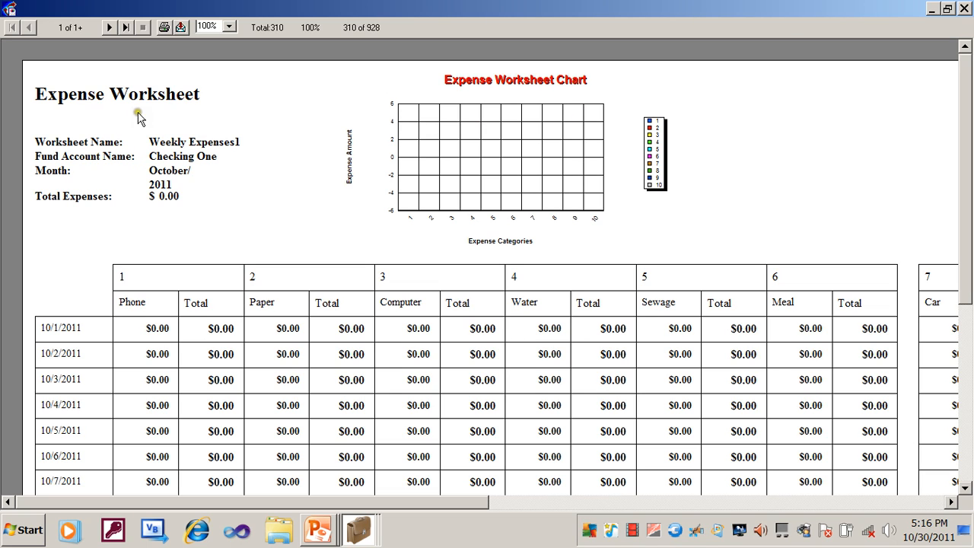
left_click(230, 28)
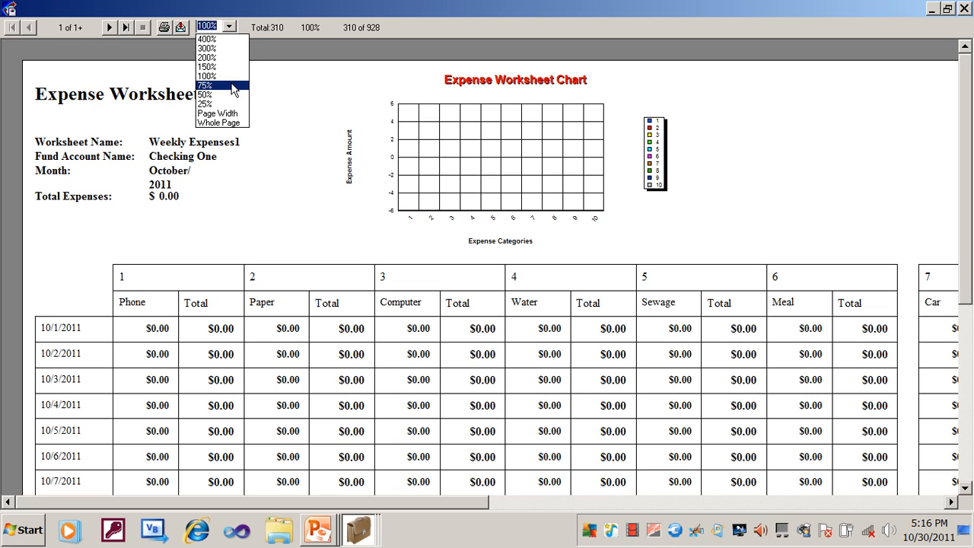
left_click(233, 85)
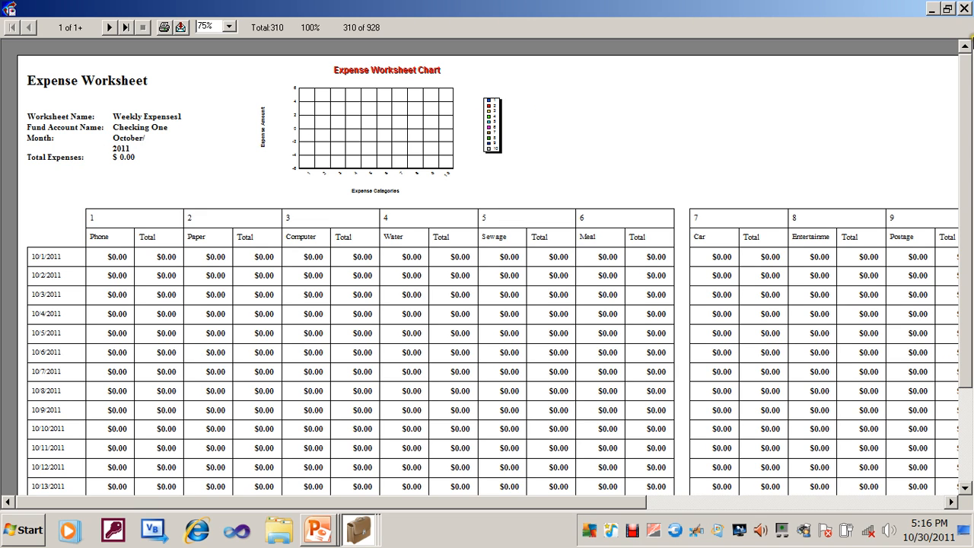
left_click(965, 8)
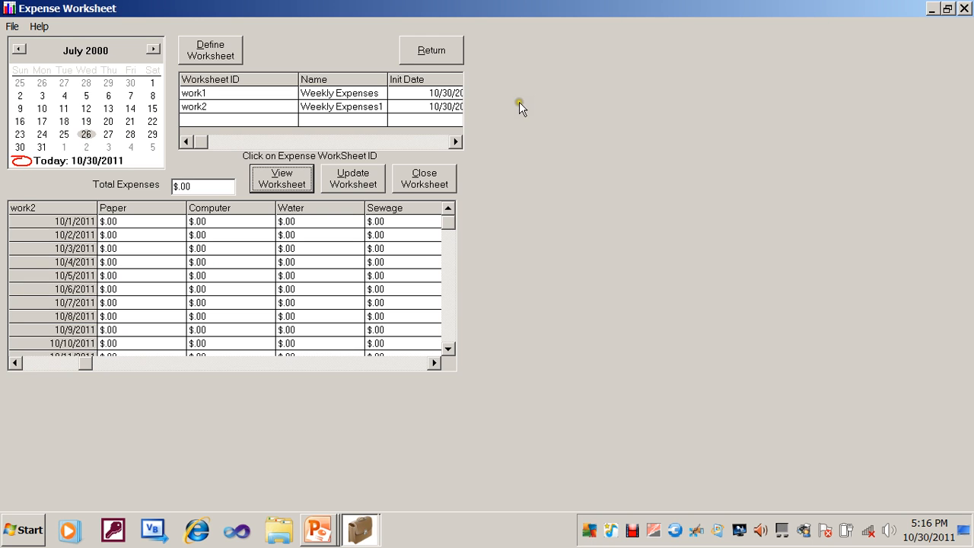
- Open the Weekly Expenses worksheet report and review its chart and daily totals at 50% zoom
left_click(315, 94)
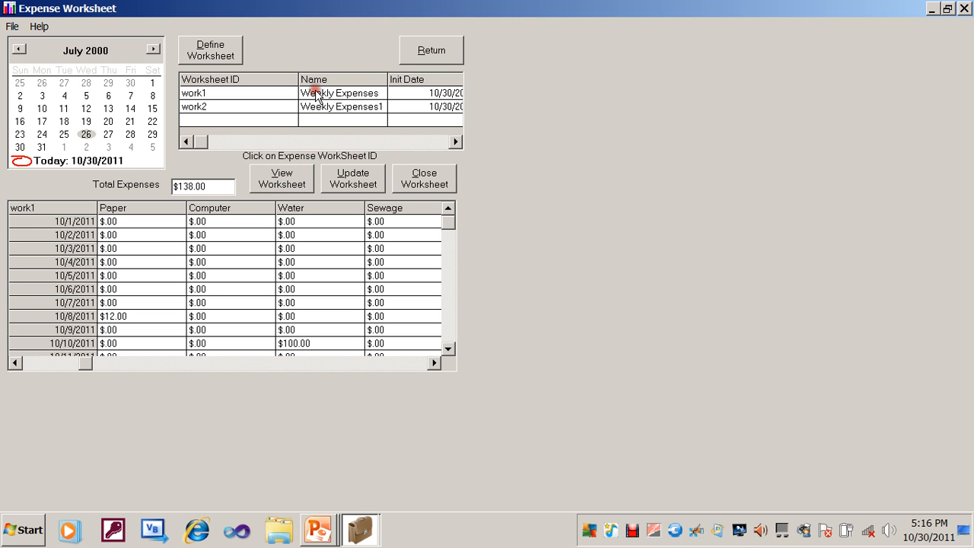
left_click(281, 177)
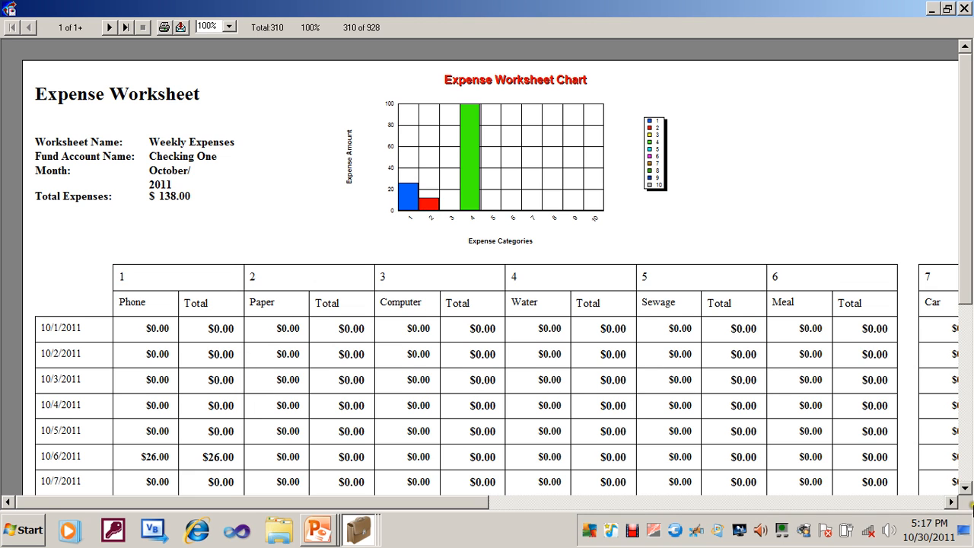
left_click(964, 488)
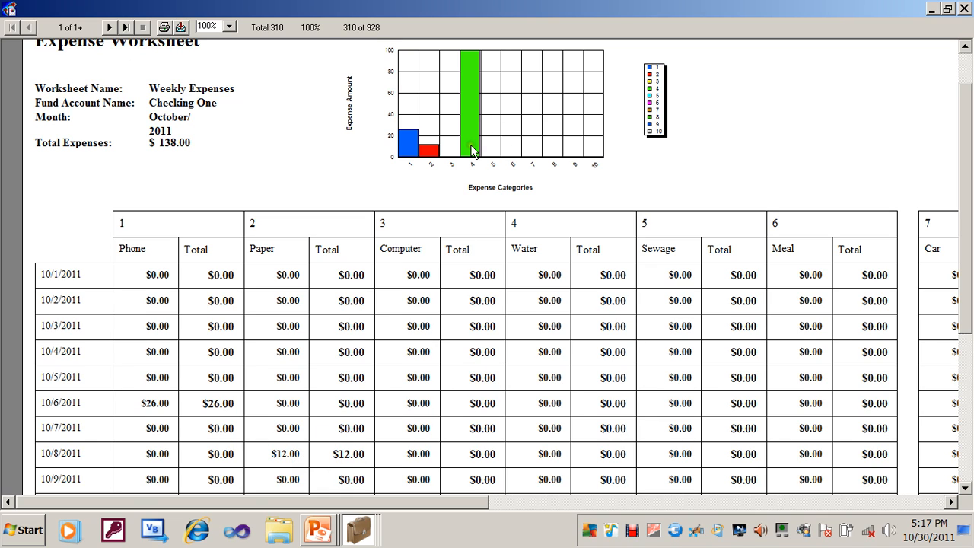
left_click(964, 488)
left_click(964, 488)
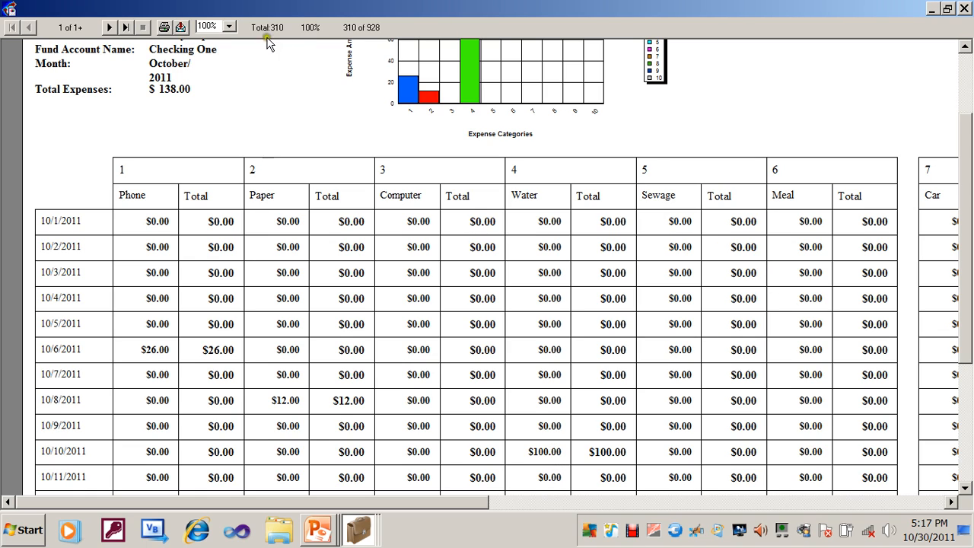
left_click(231, 27)
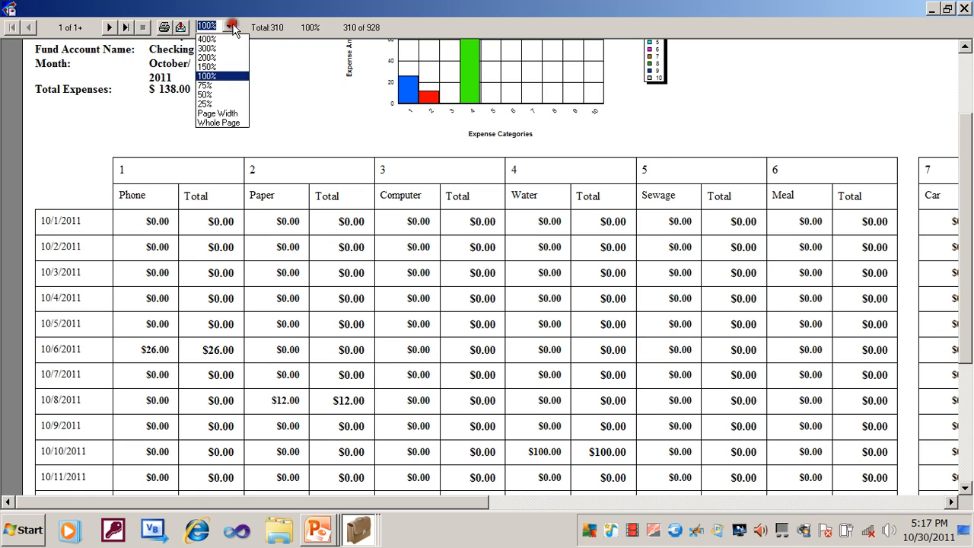
left_click(221, 95)
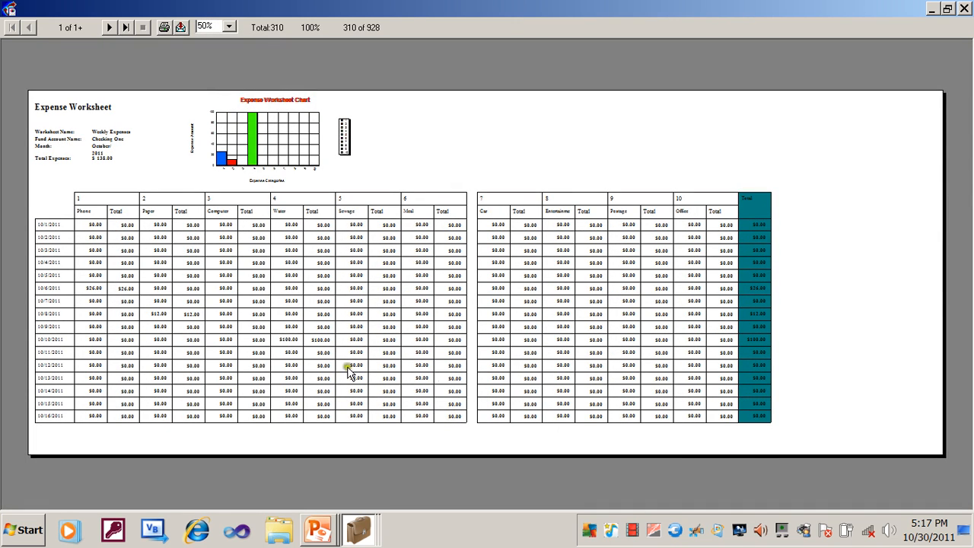
- Open the print dialog for the report and cancel it
left_click(166, 28)
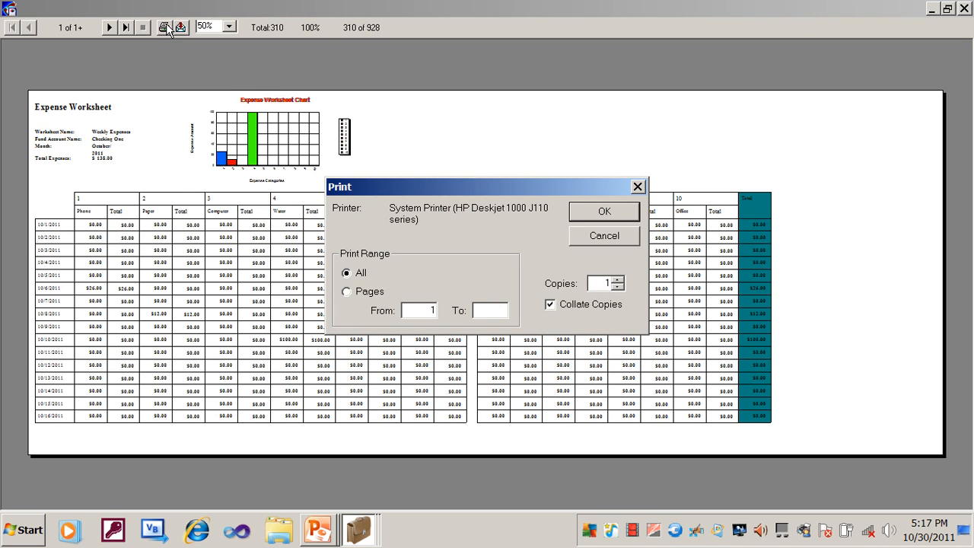
left_click(597, 241)
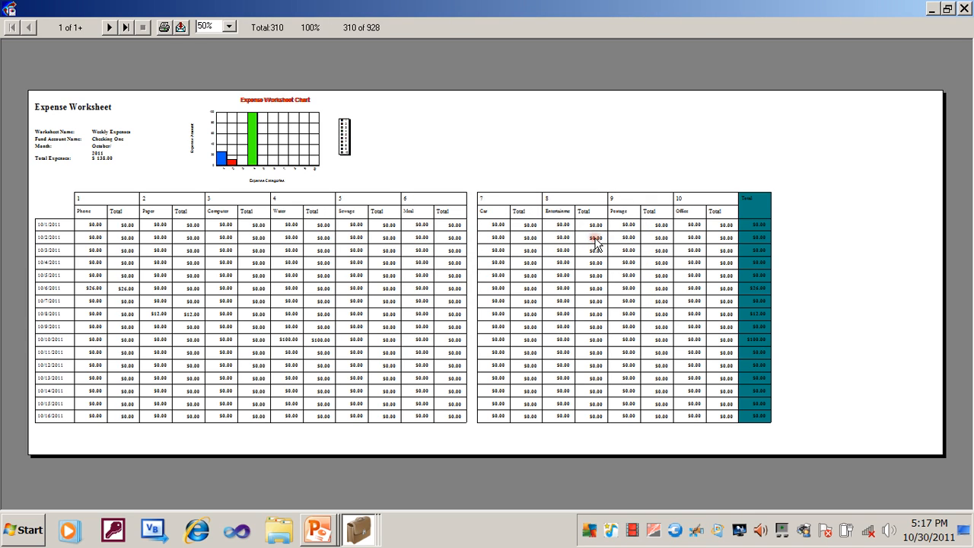
- Set up an export of the report as character-separated values with Microsoft Mail (MAPI) as the destination
left_click(183, 27)
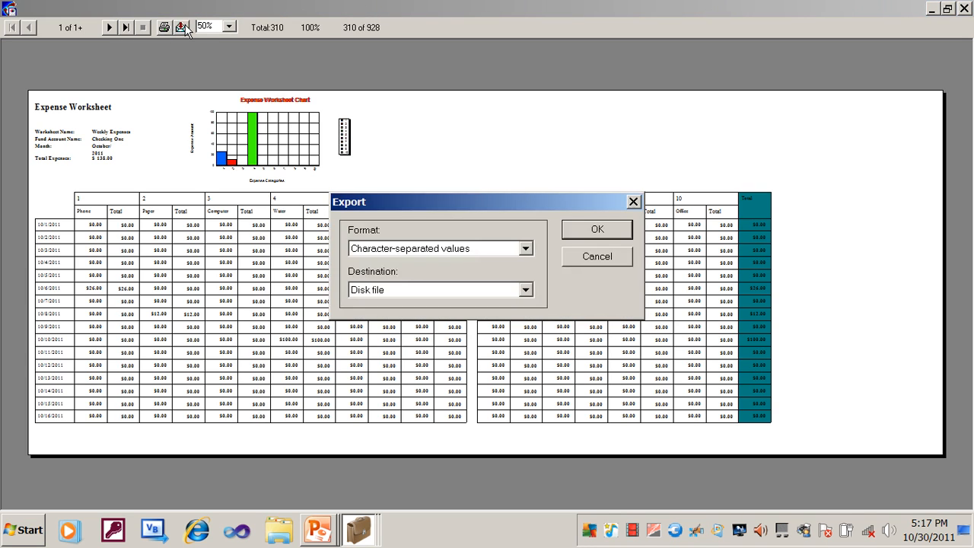
left_click(526, 250)
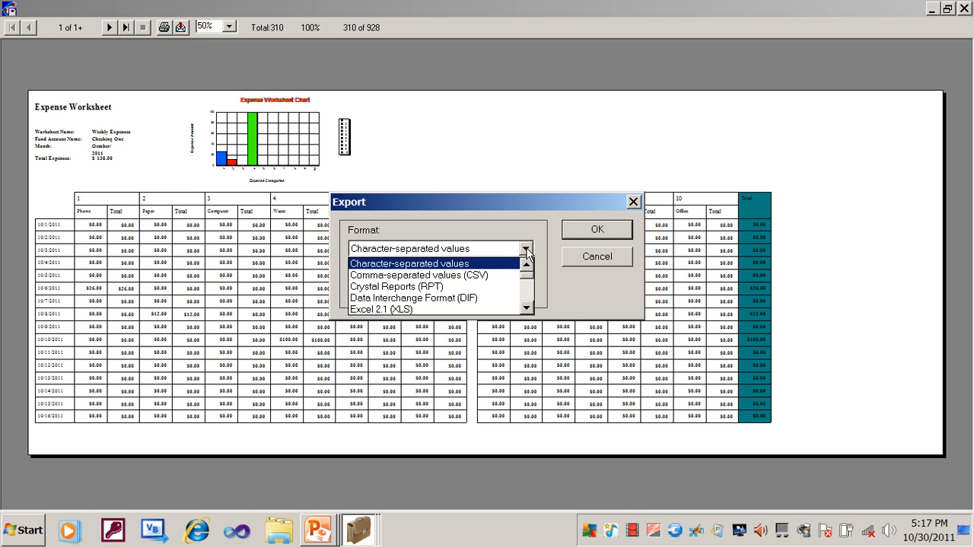
left_click(525, 293)
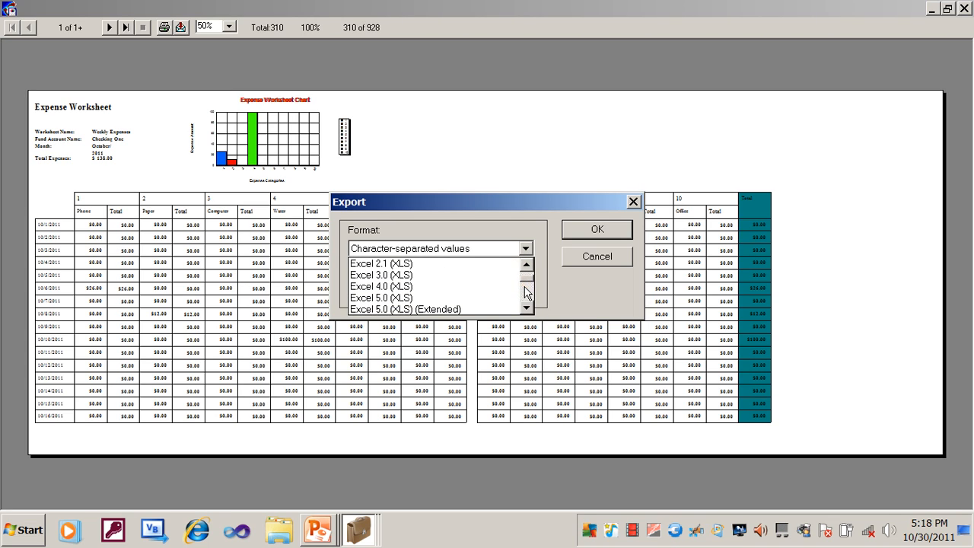
left_click(567, 260)
left_click(522, 290)
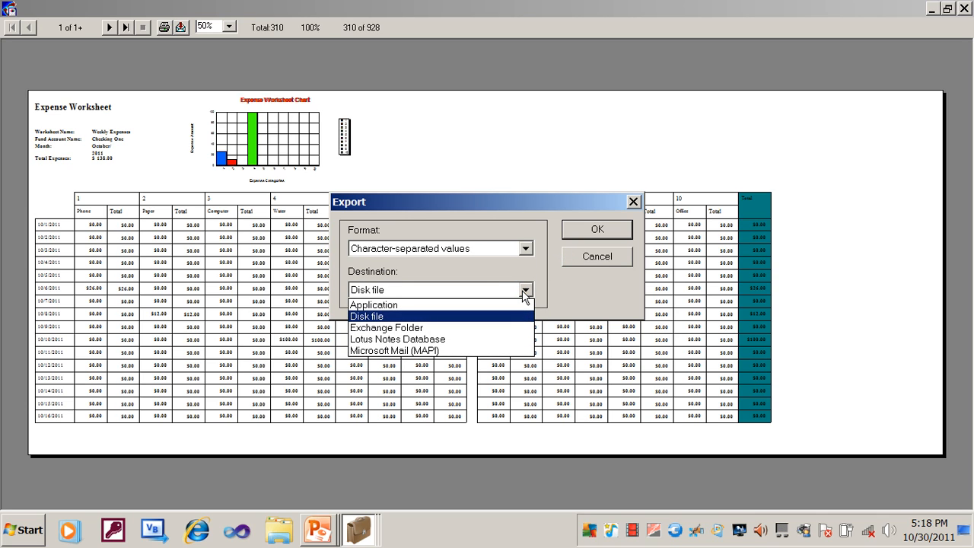
left_click(493, 351)
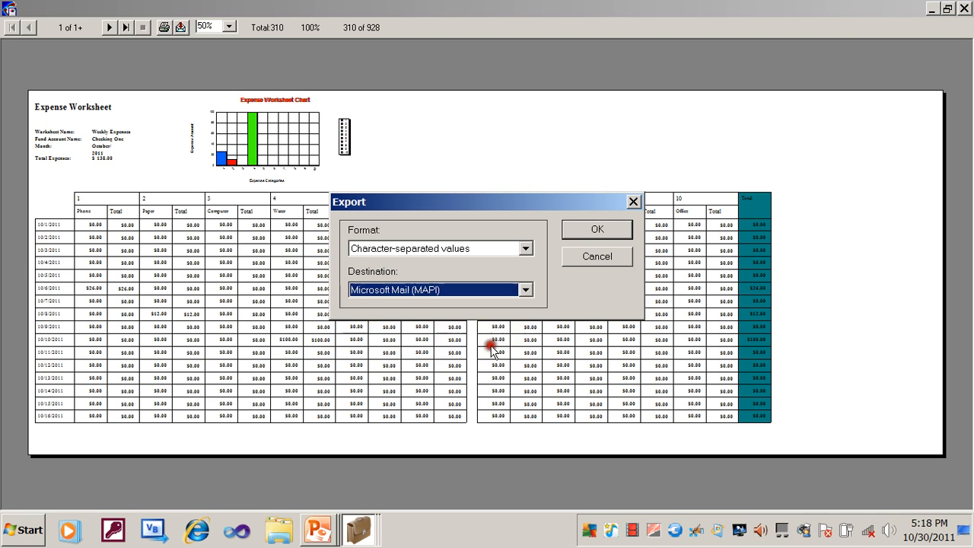
left_click(597, 230)
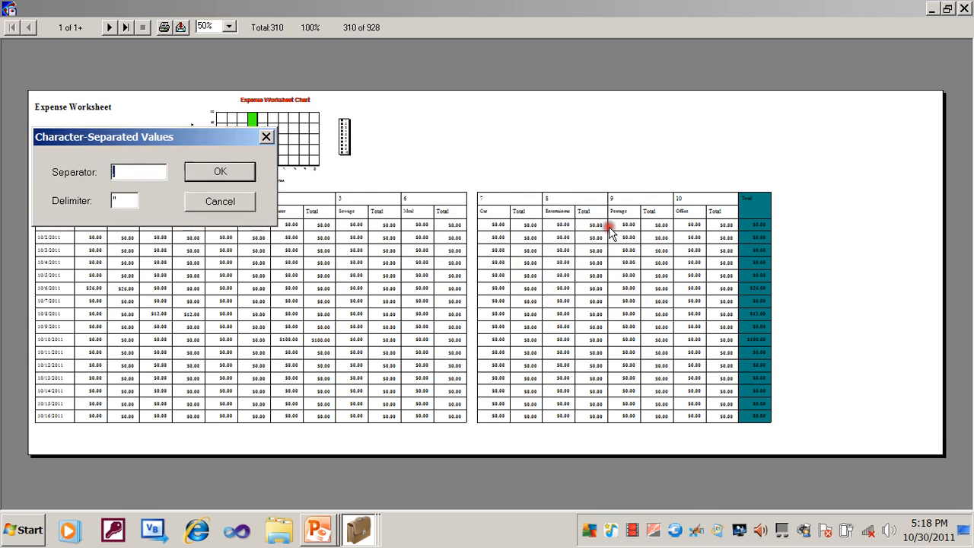
- Accept the default separator and format options, cancel the mail message, and close the report and Expense Worksheet windows
left_click(237, 174)
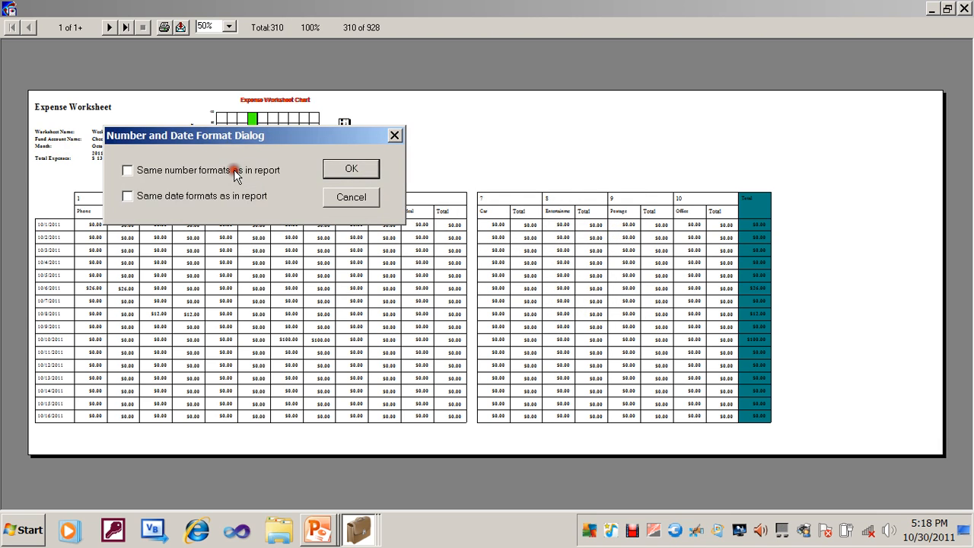
left_click(339, 169)
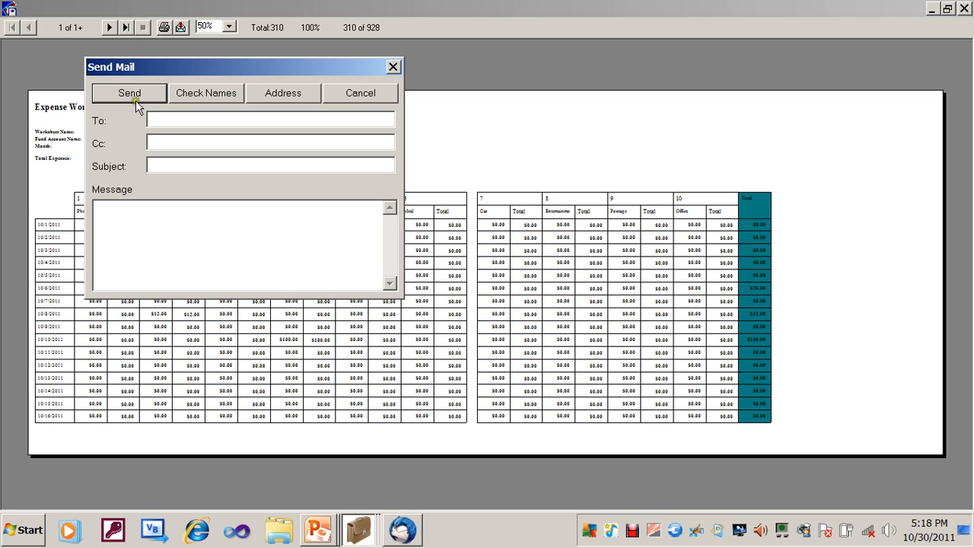
left_click(158, 123)
left_click(394, 67)
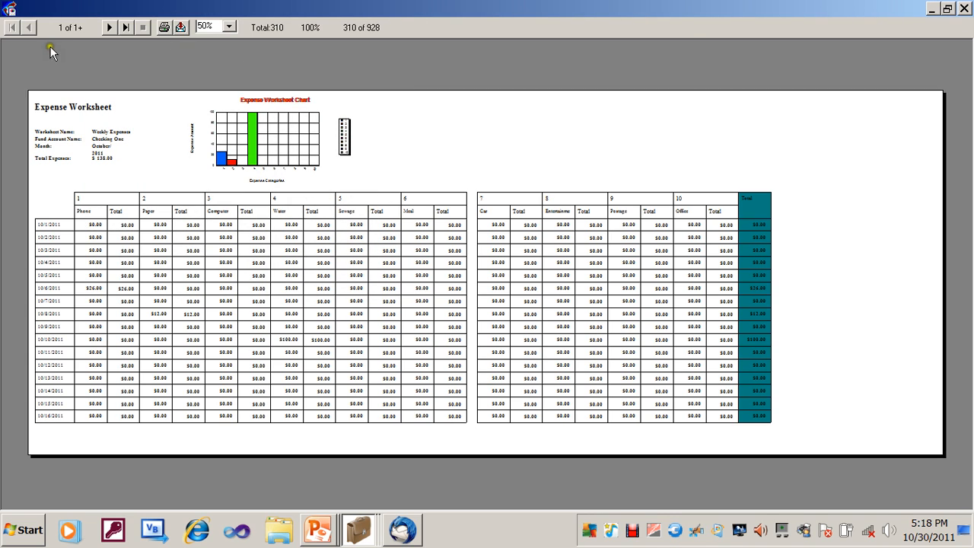
double_click(11, 12)
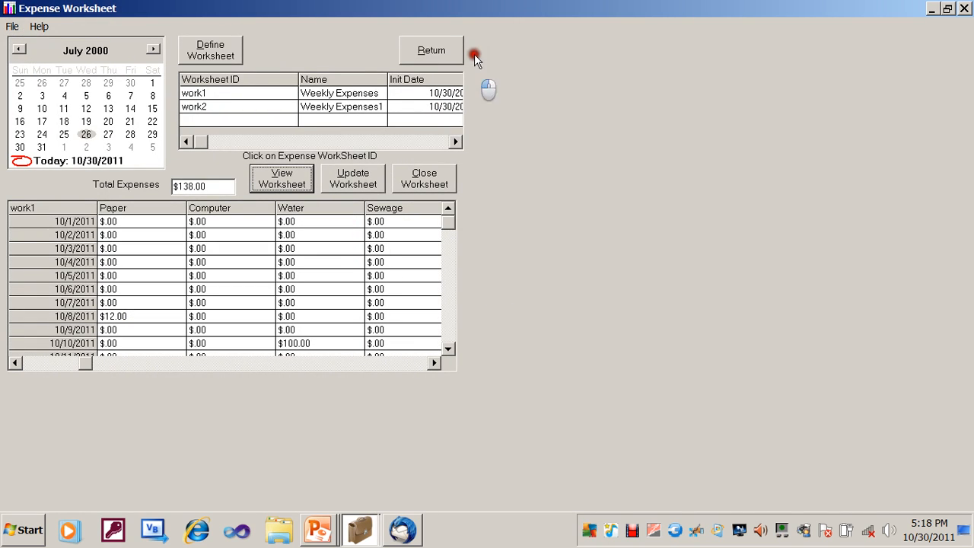
left_click(448, 48)
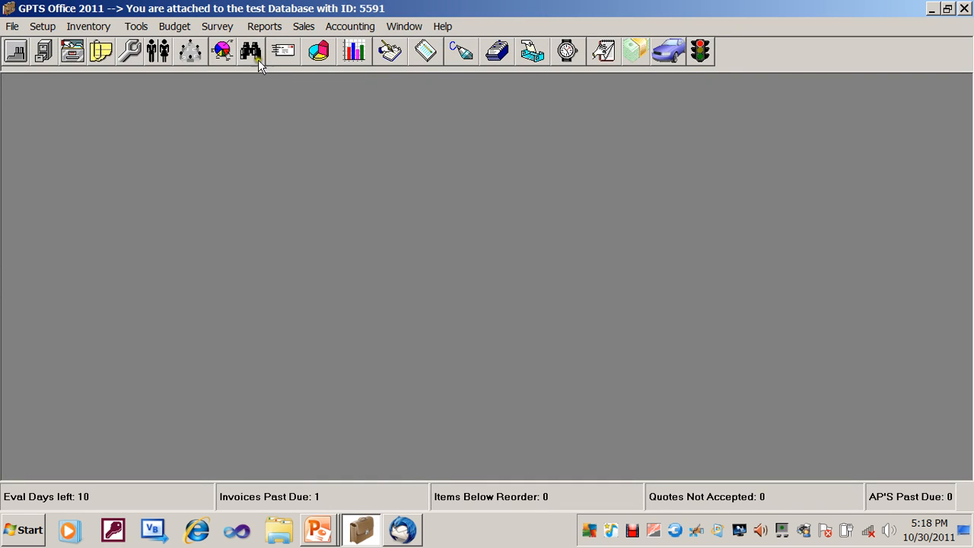
- Rename expense worksheet category 4 to Water One, save the update, and close the categories window
left_click(183, 29)
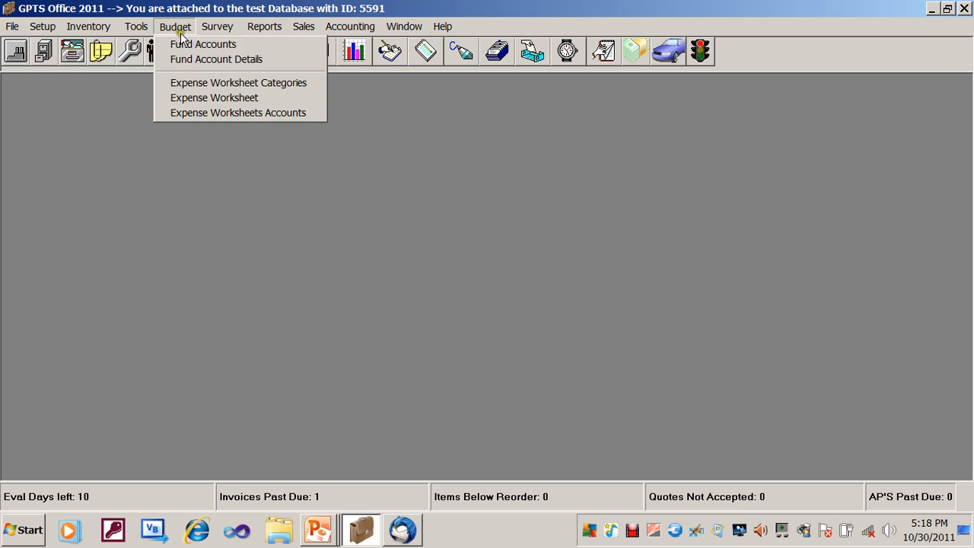
left_click(204, 84)
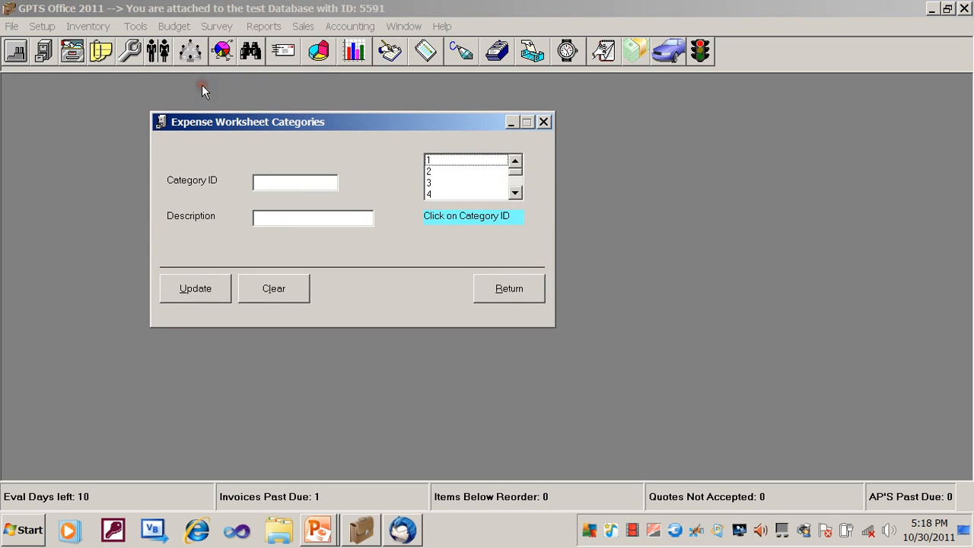
left_click(467, 161)
left_click(467, 172)
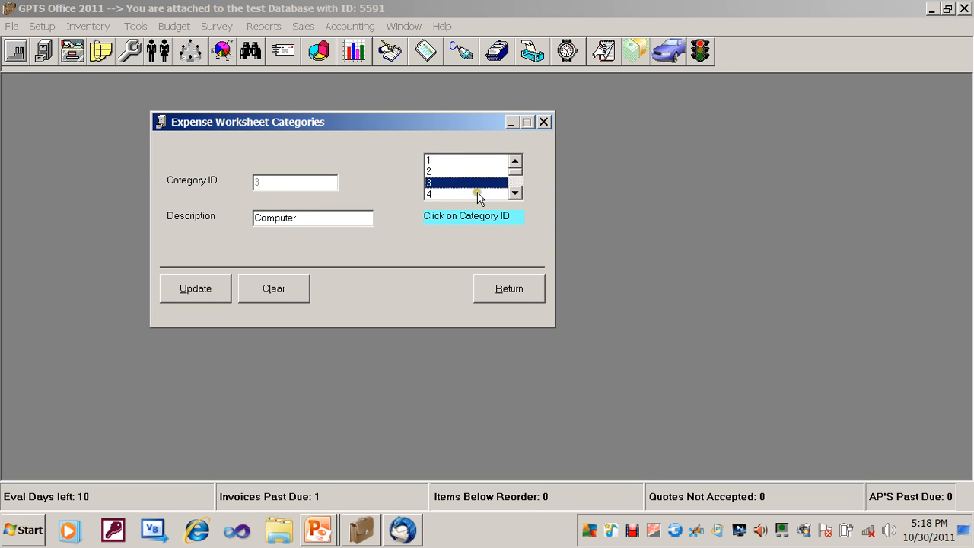
left_click(477, 192)
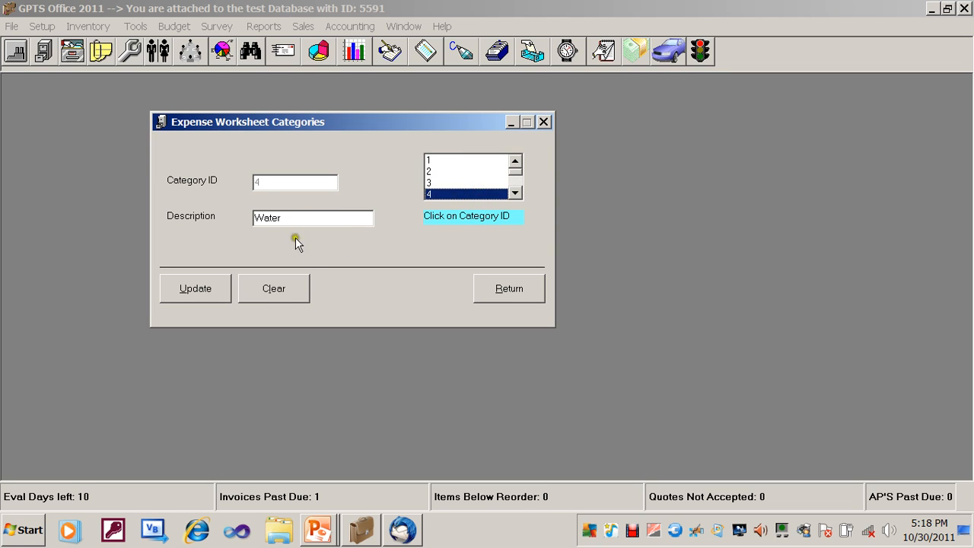
double_click(313, 220)
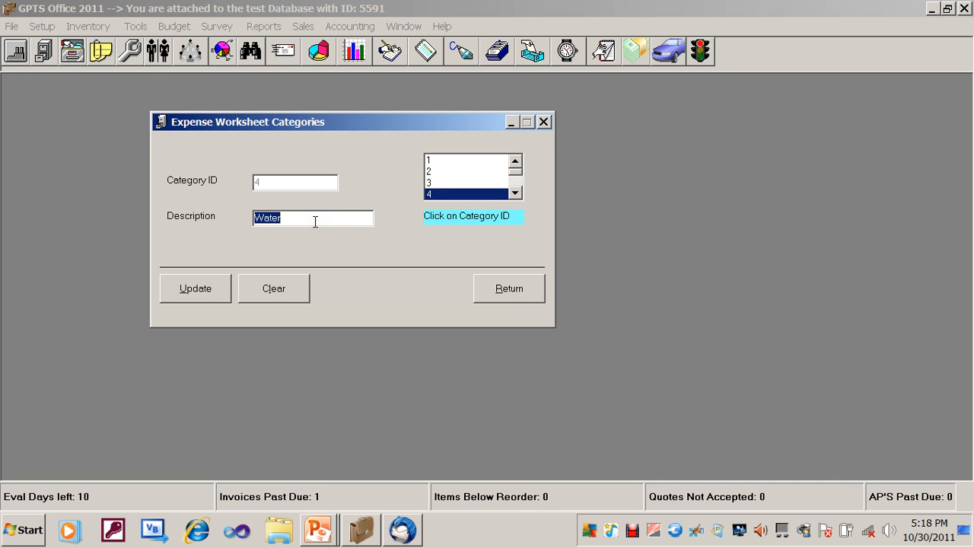
type("Water One")
left_click(189, 300)
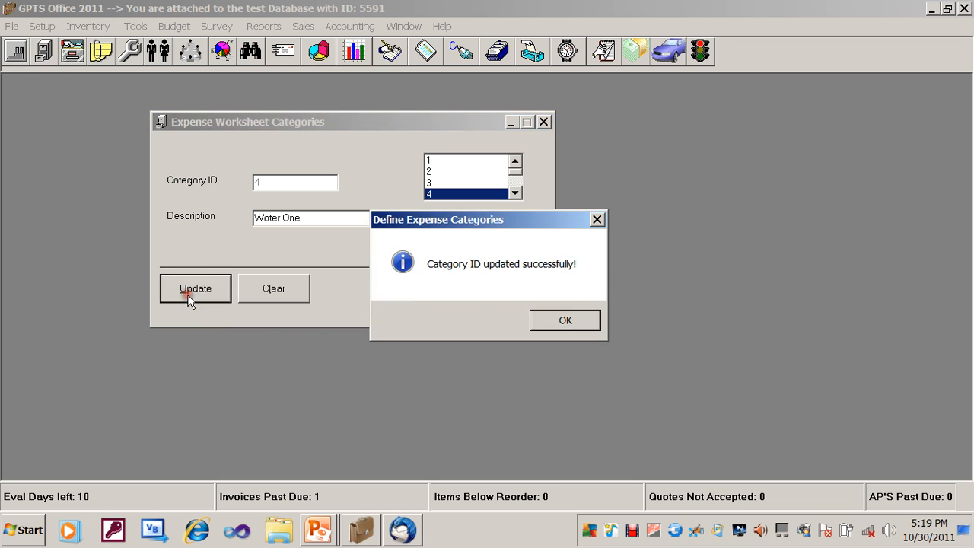
left_click(551, 320)
left_click(508, 291)
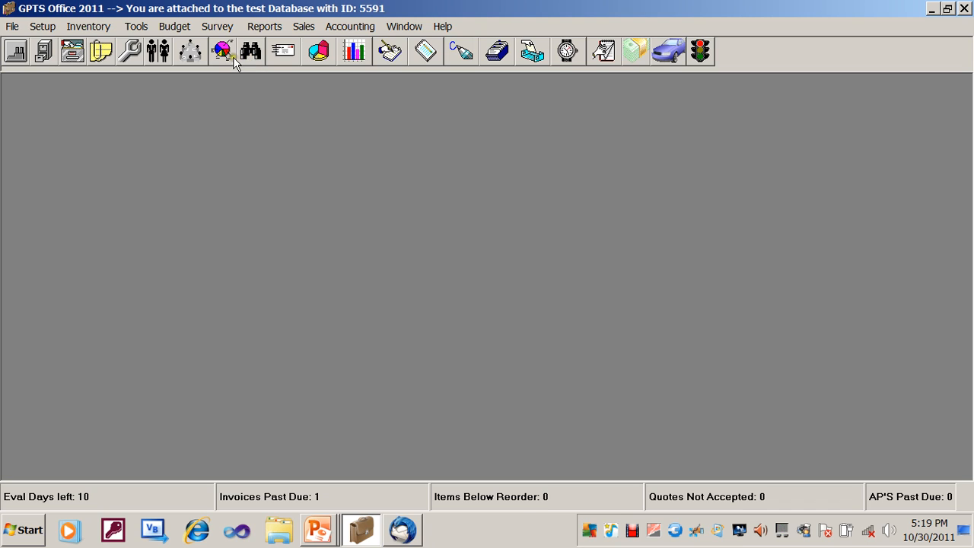
- Open worksheet work1 to check the renamed category column, then return to the main window
left_click(166, 26)
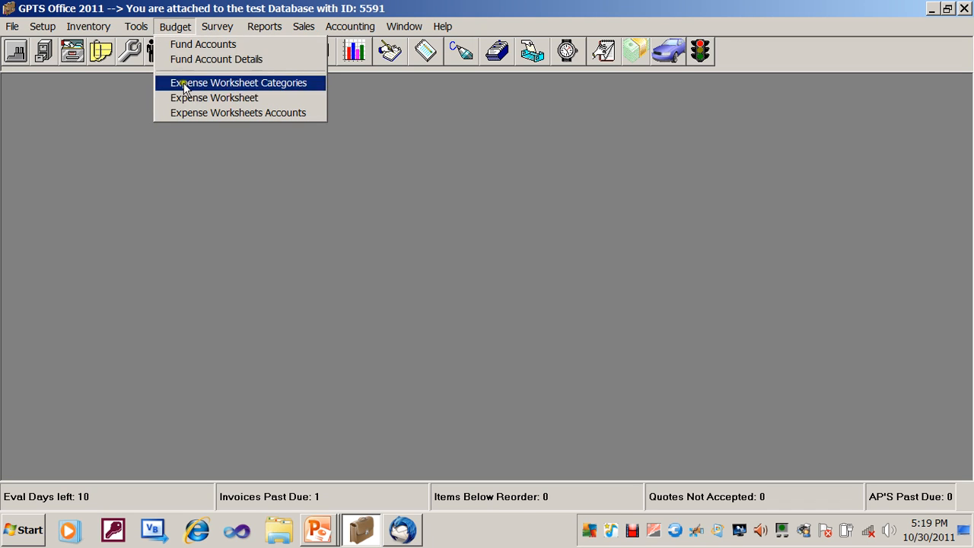
left_click(189, 99)
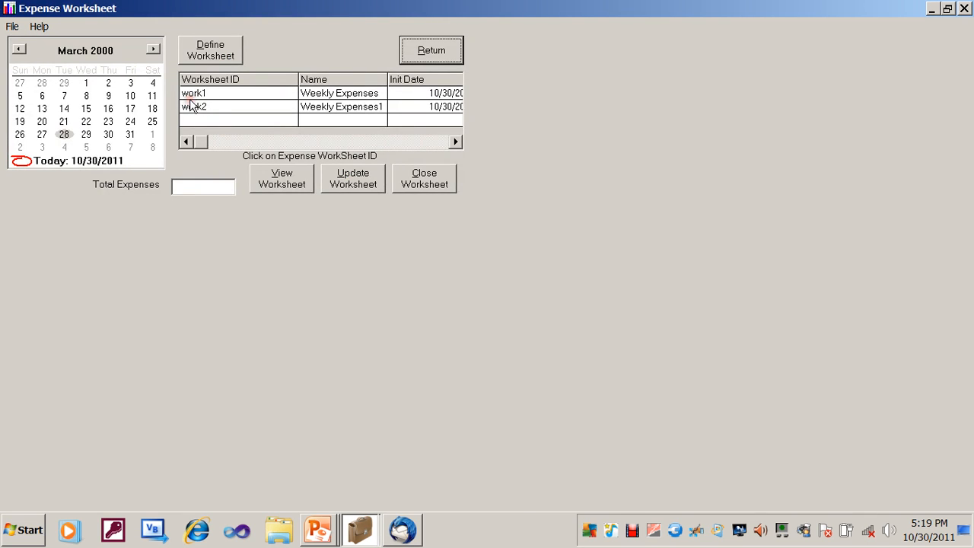
left_click(192, 94)
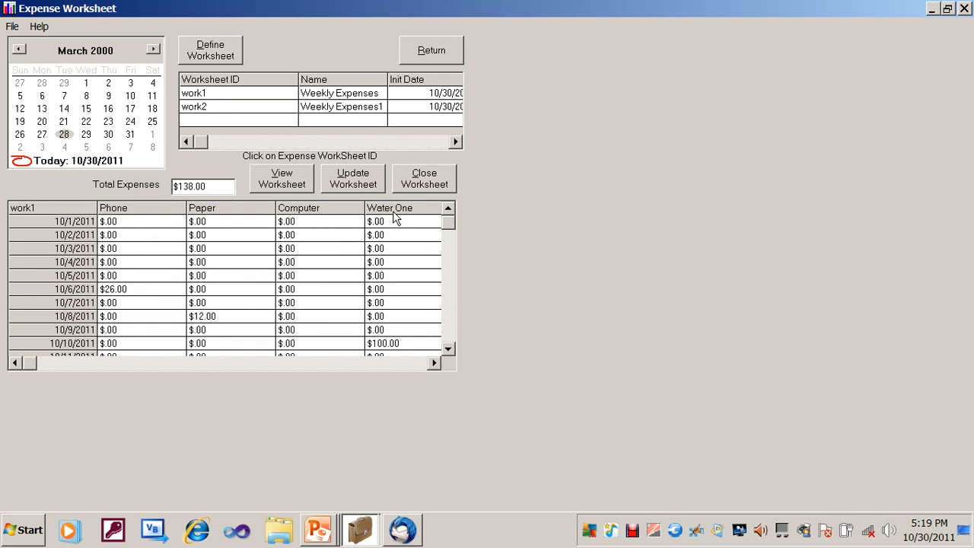
left_click(424, 60)
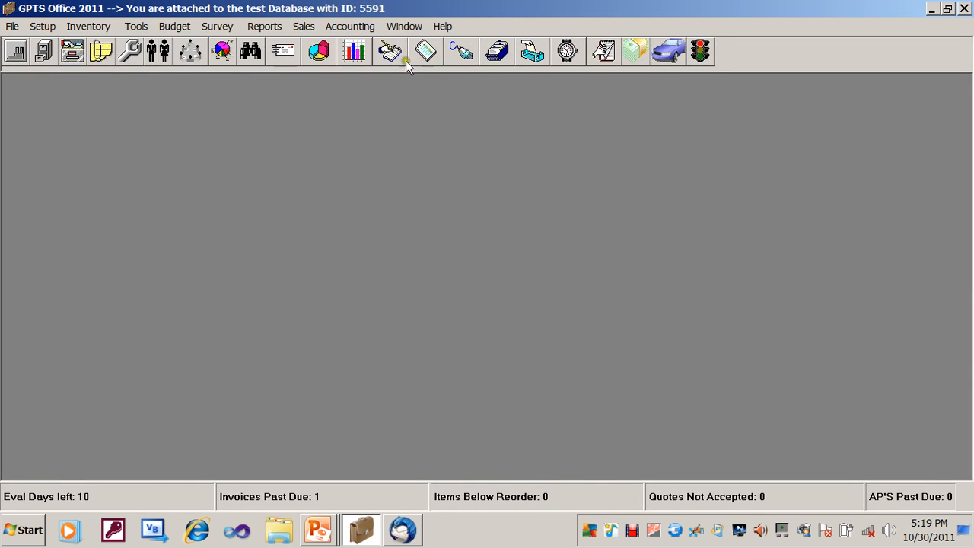
- Open Expense Worksheets Accounts and review the settings of worksheets work1 and work2, then return
left_click(175, 29)
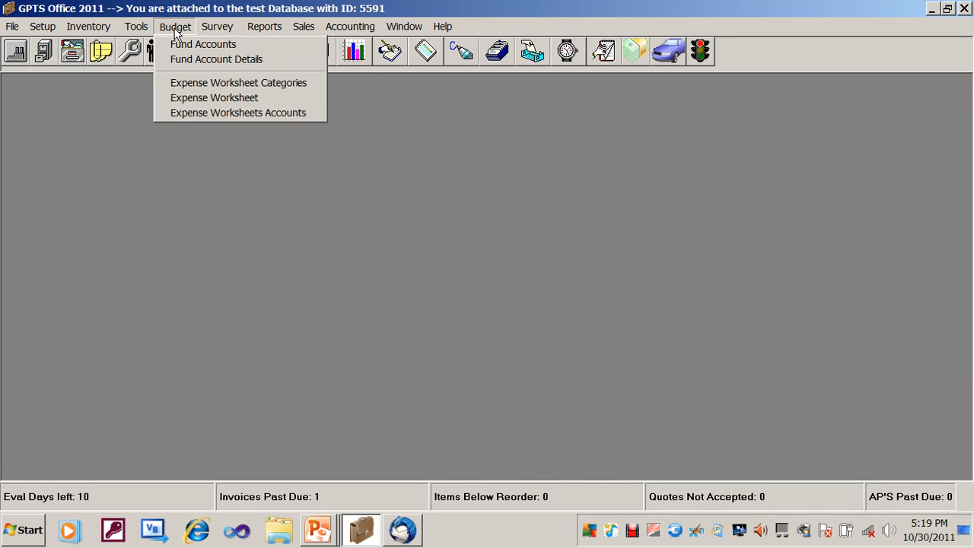
left_click(194, 114)
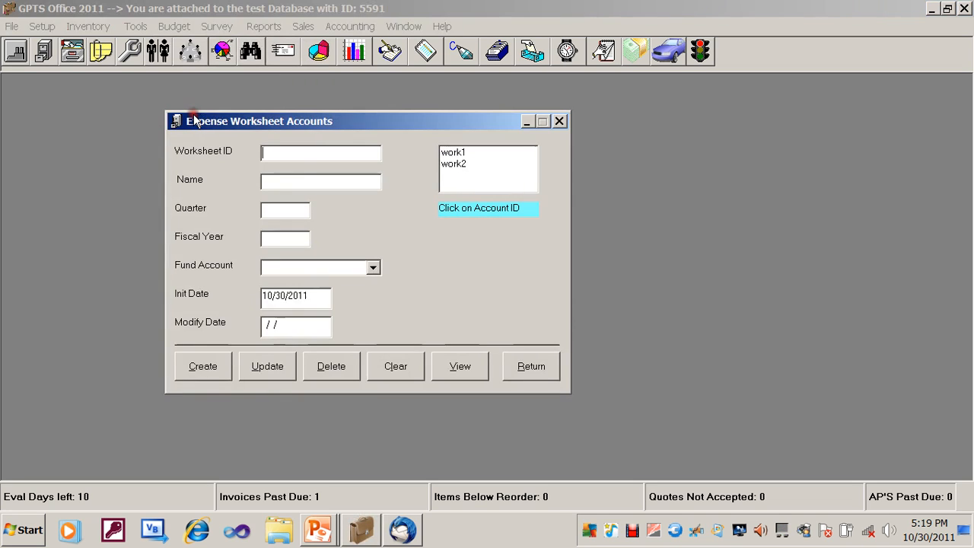
left_click(455, 164)
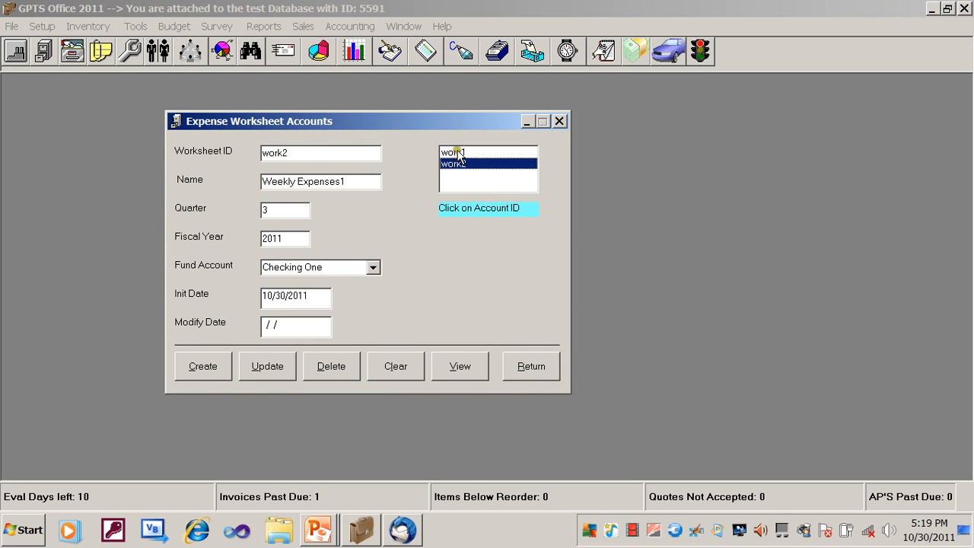
left_click(458, 152)
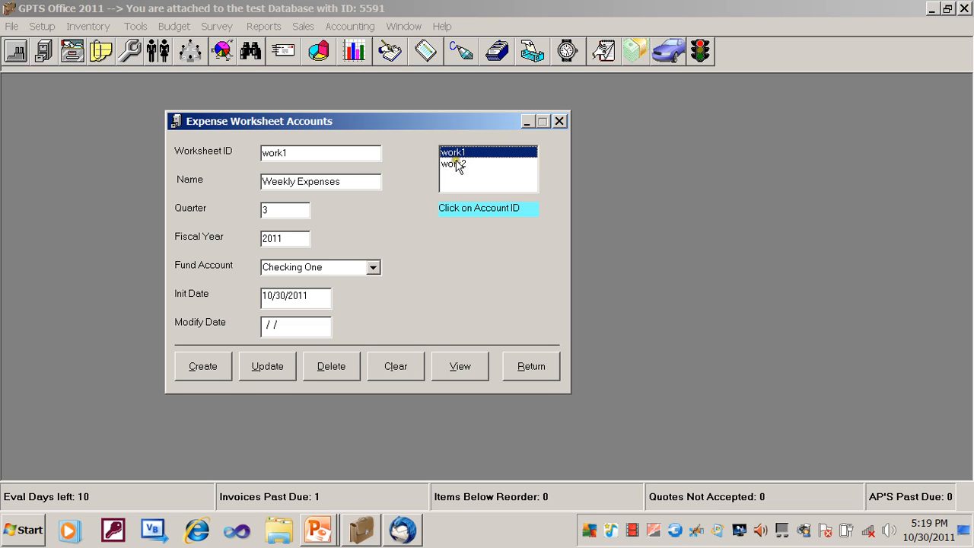
left_click(455, 164)
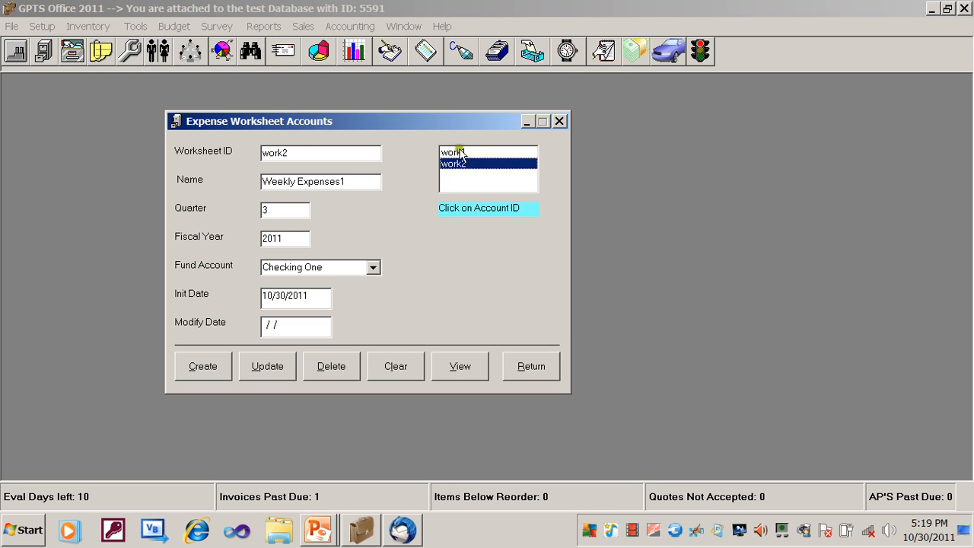
left_click(459, 154)
left_click(454, 163)
left_click(455, 152)
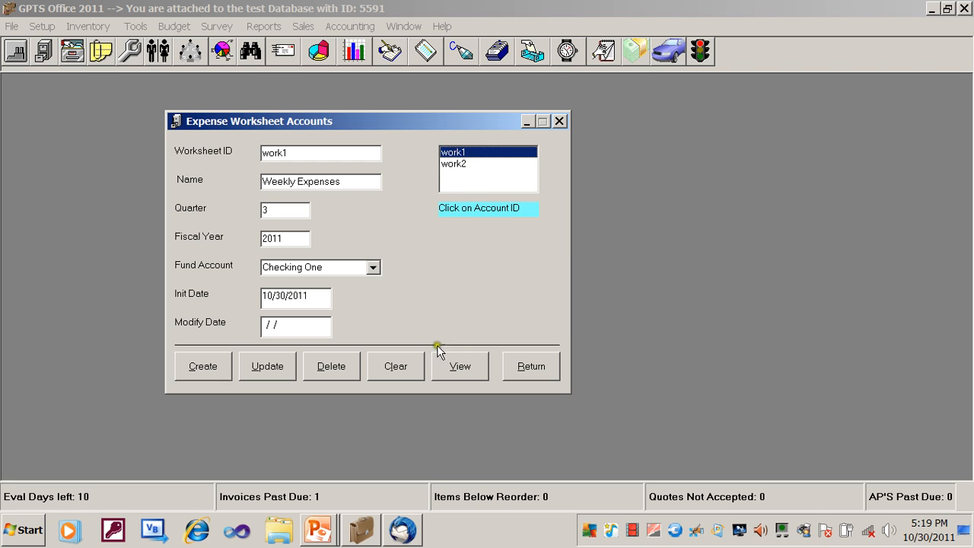
left_click(530, 369)
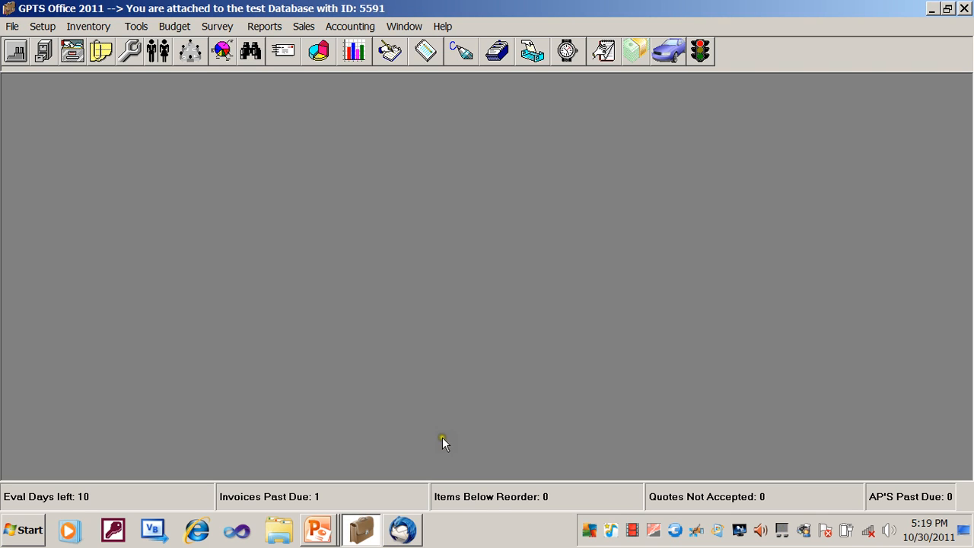
left_click(320, 532)
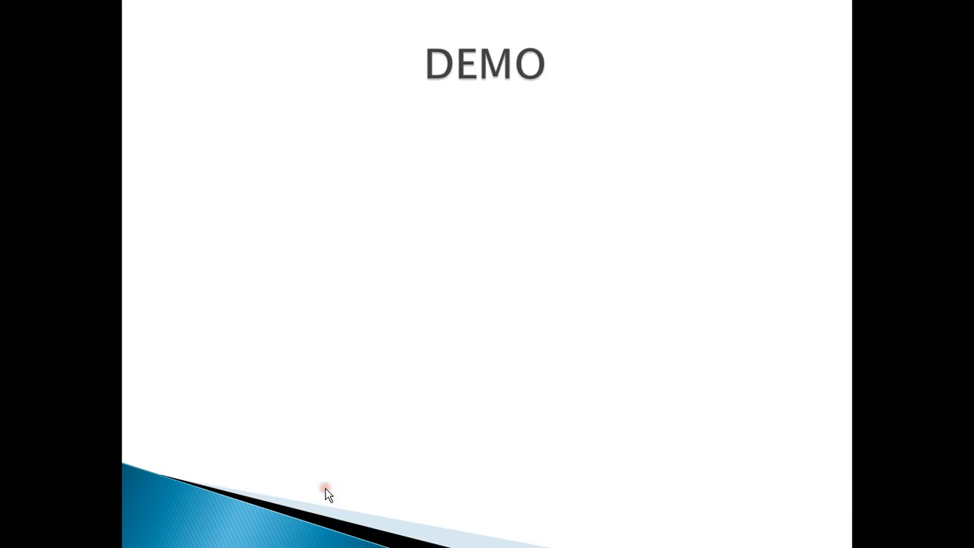
left_click(687, 343)
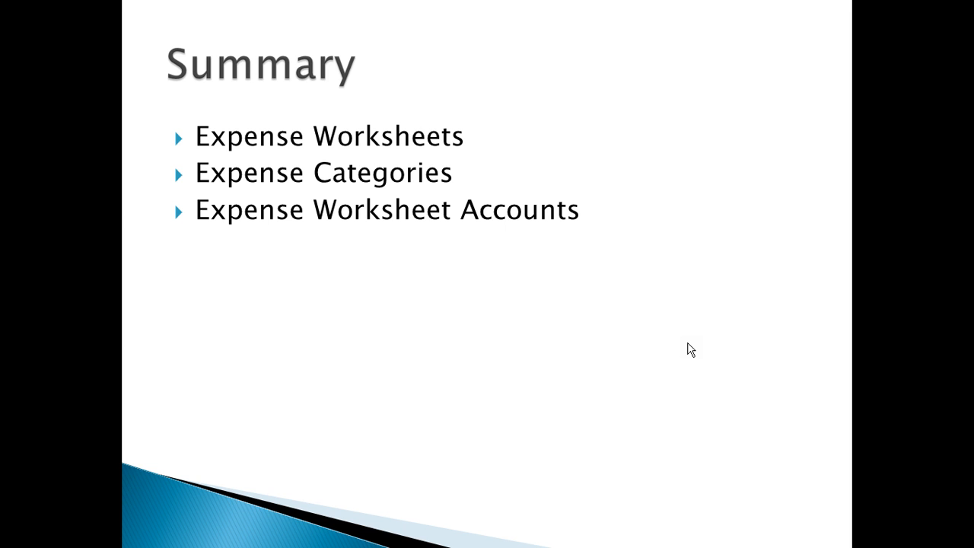